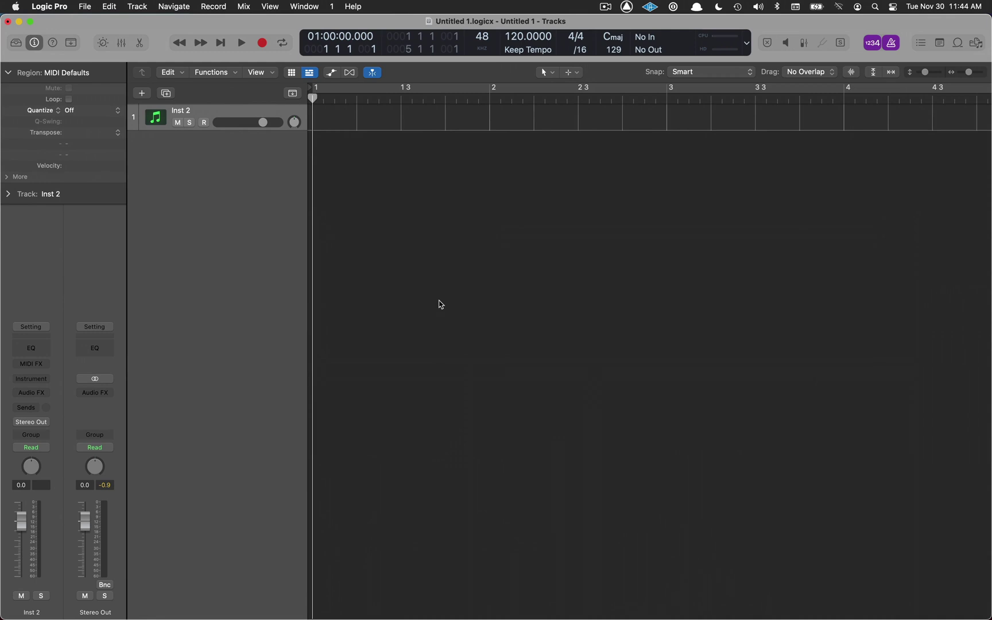
Play the project to hear the default metronome click, then return to the start.
key("space")
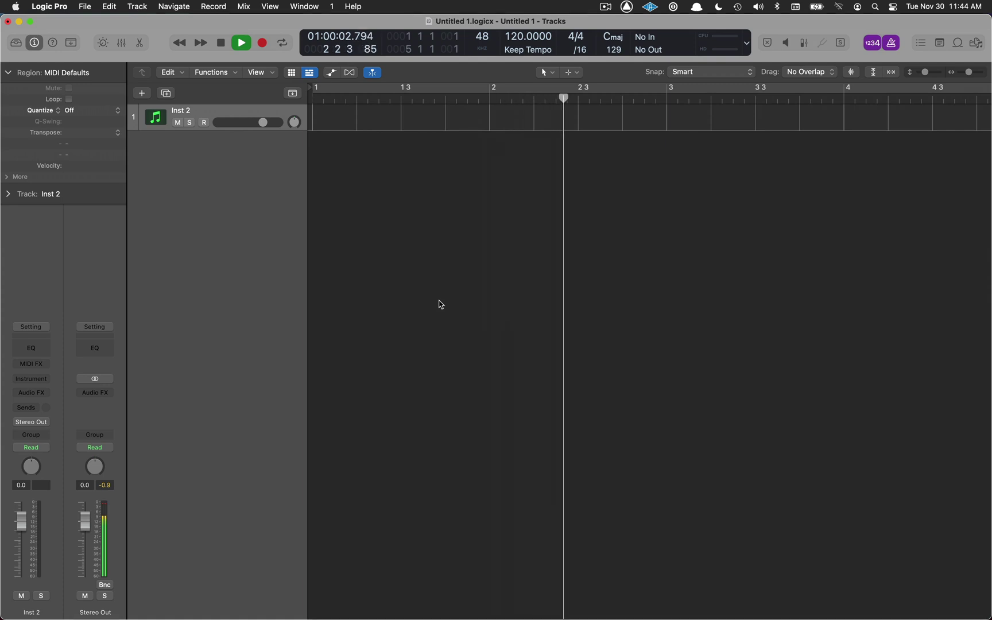
key("space")
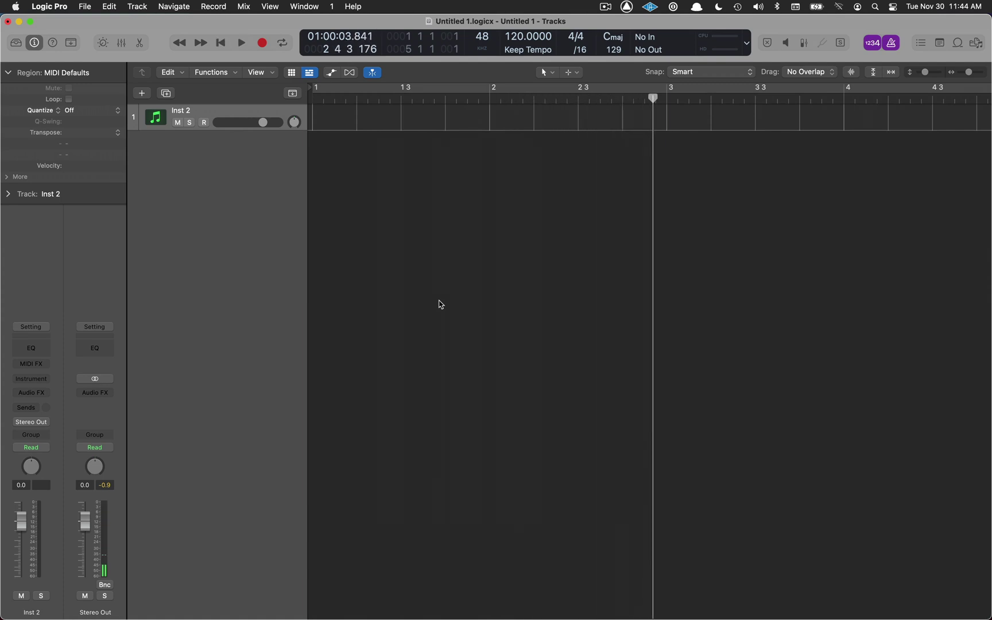
key("Return")
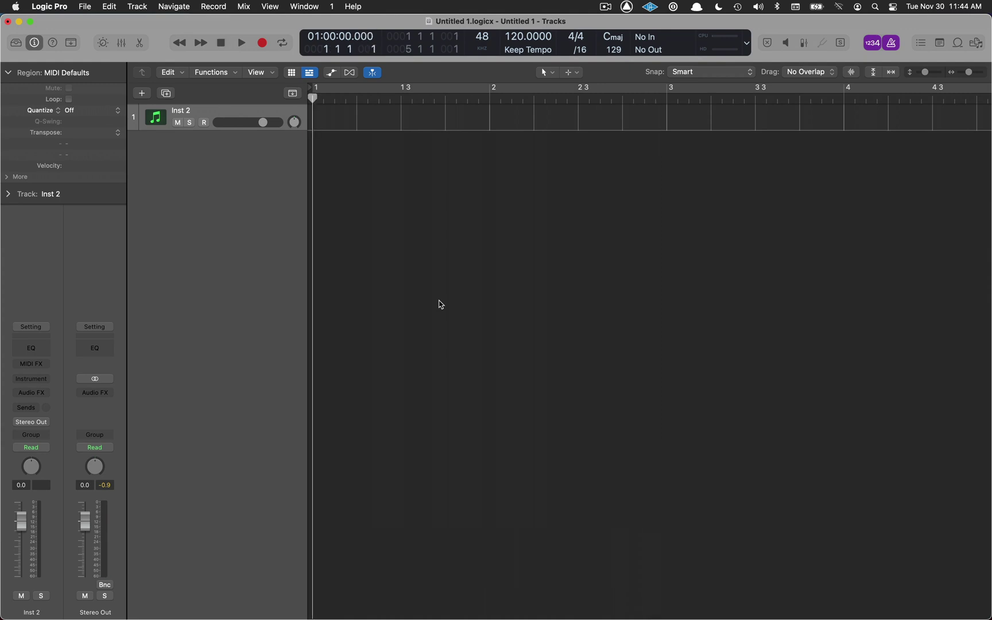
In Metronome Settings, raise the Klopfgeist audio click's Tone slightly while auditioning it.
left_click(210, 6)
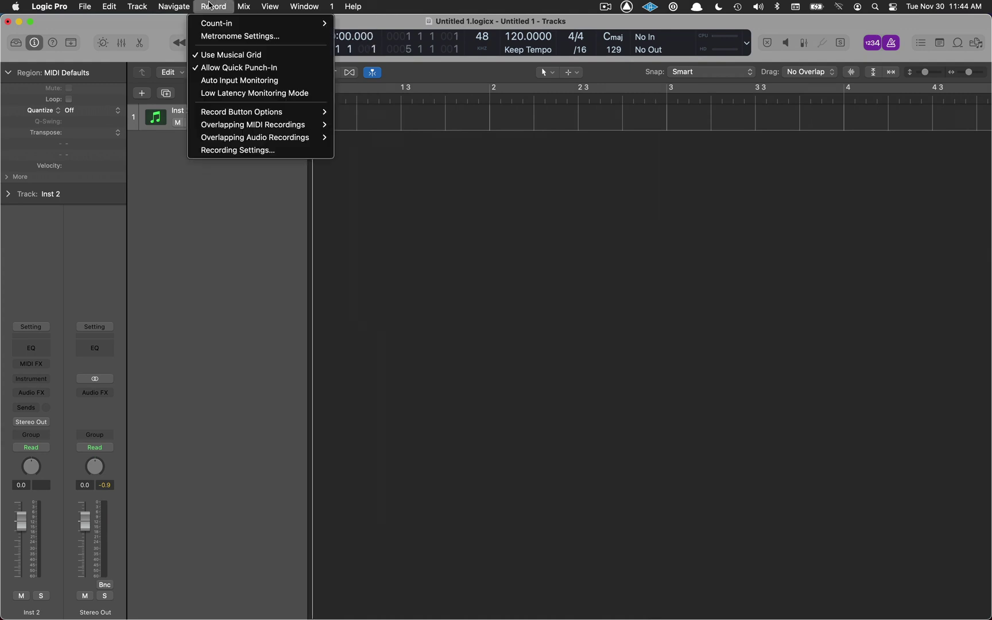
left_click(224, 37)
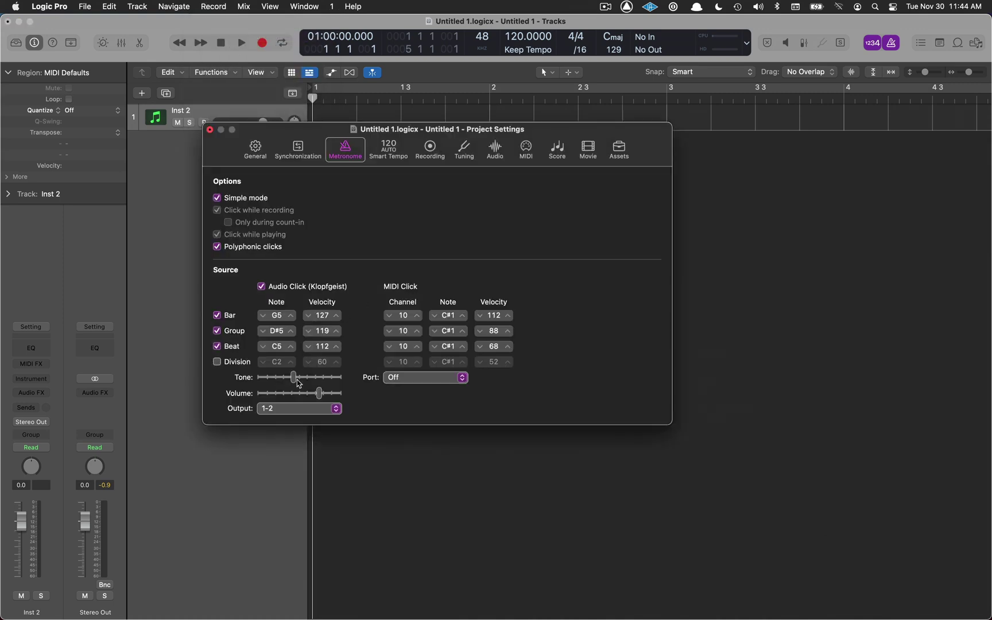
key("space")
mouse_move(297, 383)
left_mouse_down()
mouse_move(327, 383)
mouse_move(300, 380)
left_mouse_up()
key("space")
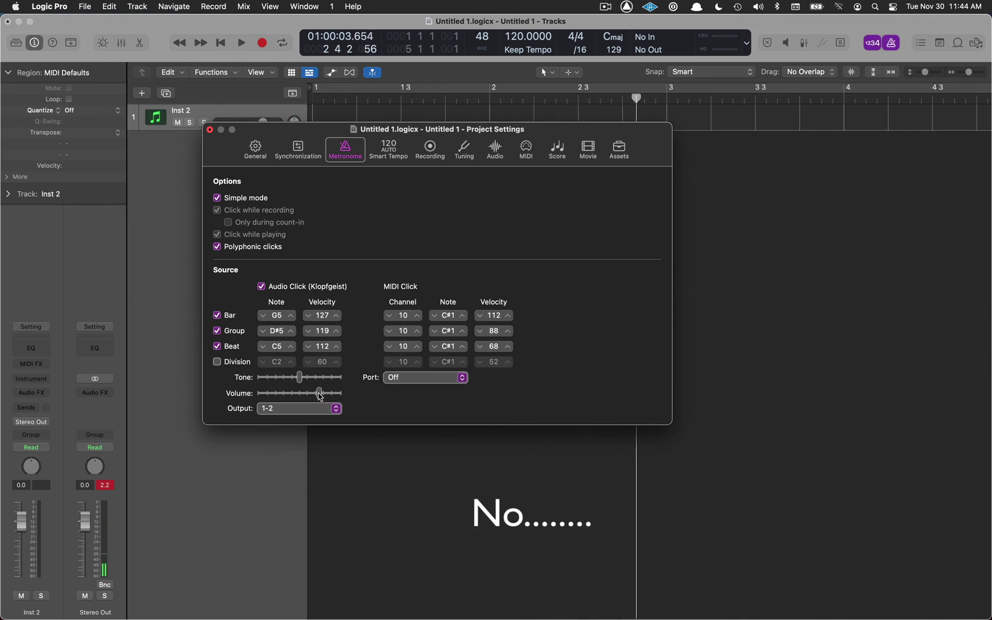
Close Metronome Settings, show the Mixer with all channel strips, and audition the click.
left_click(210, 130)
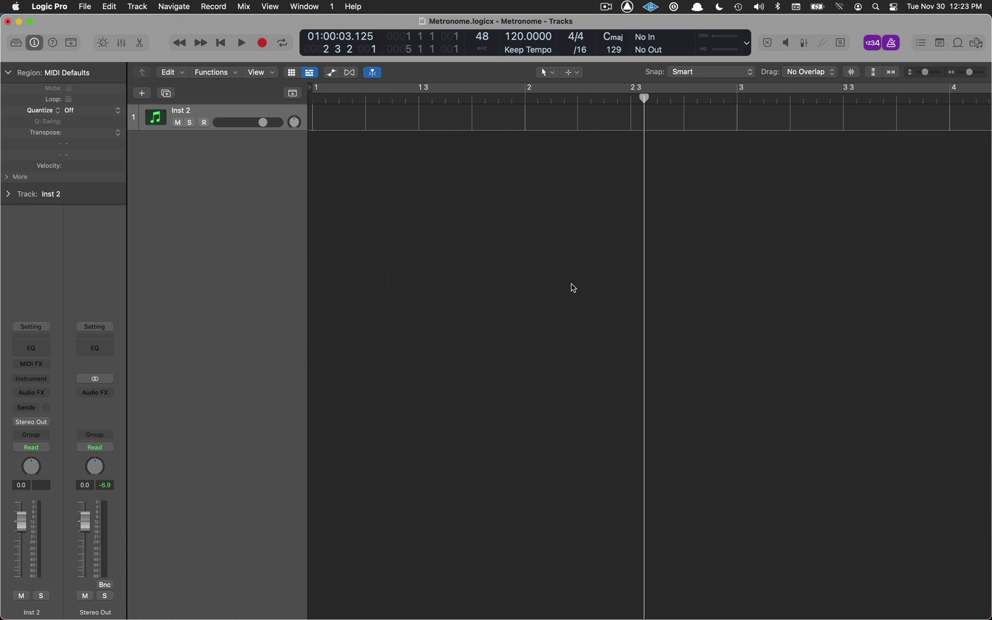
key("x")
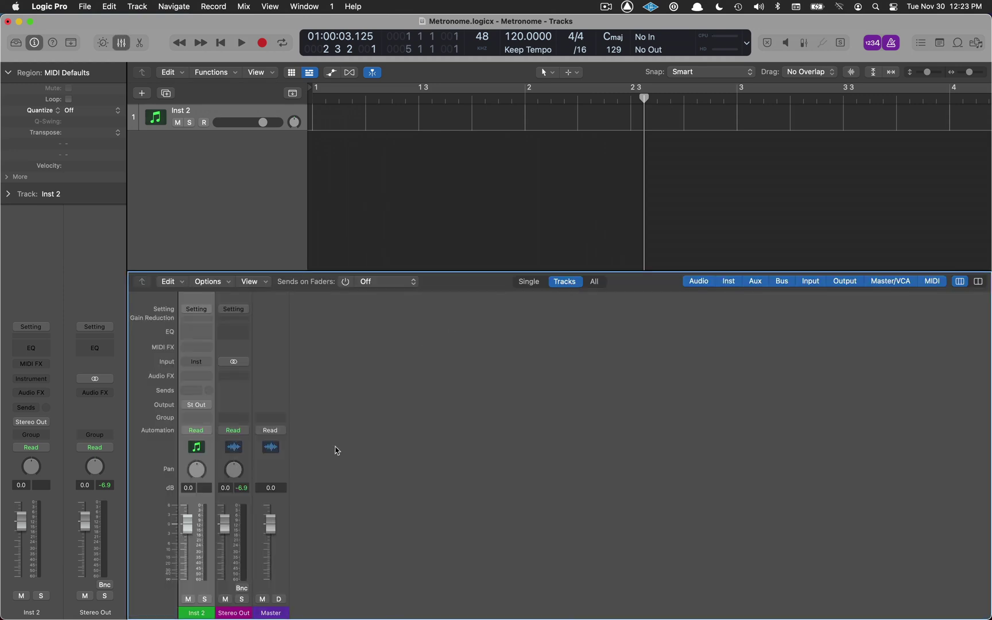
left_click(599, 281)
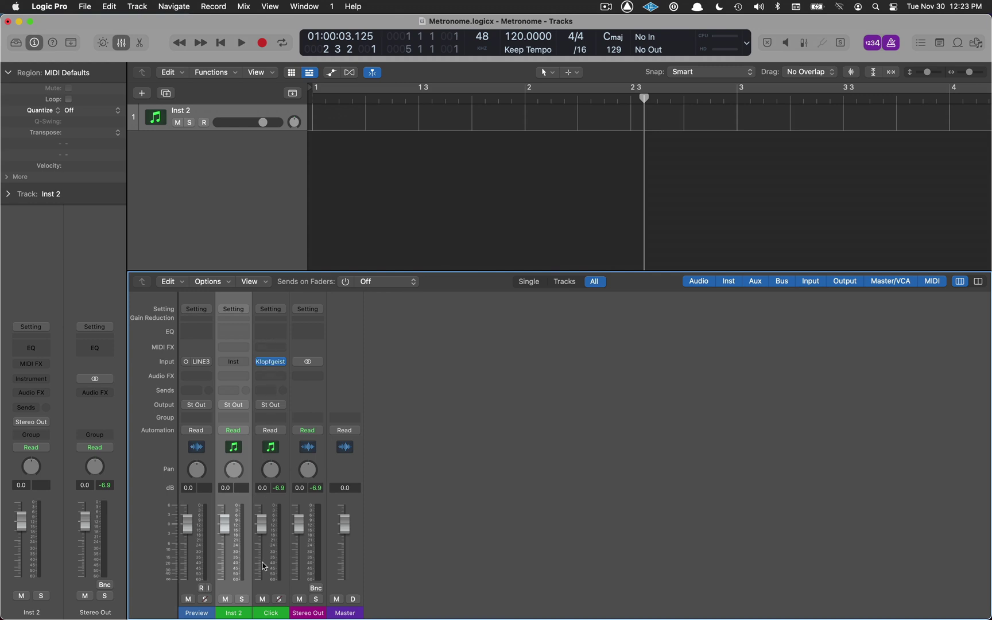
key("space")
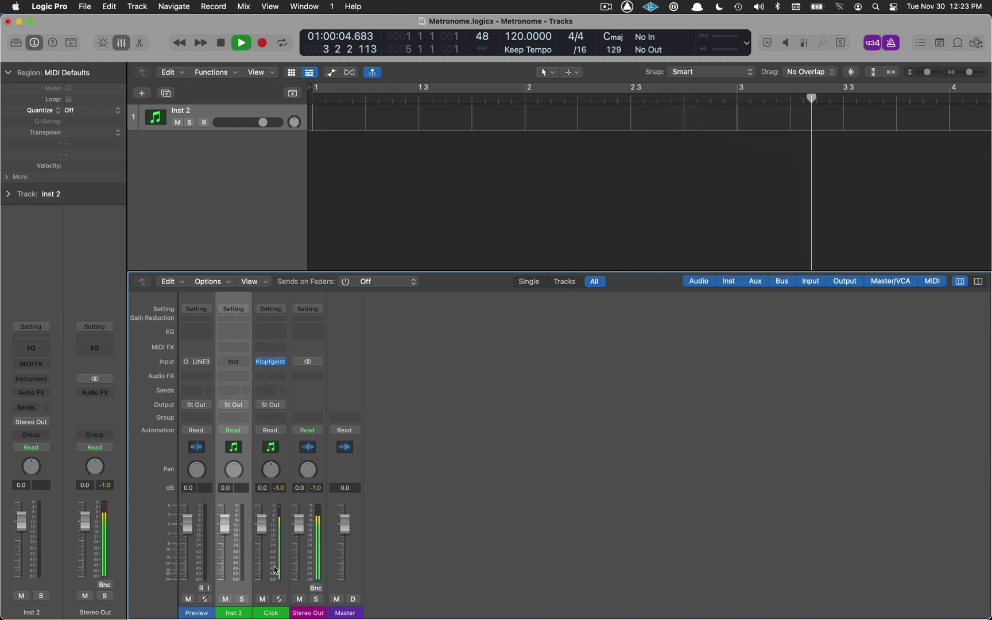
key("space")
key("Return")
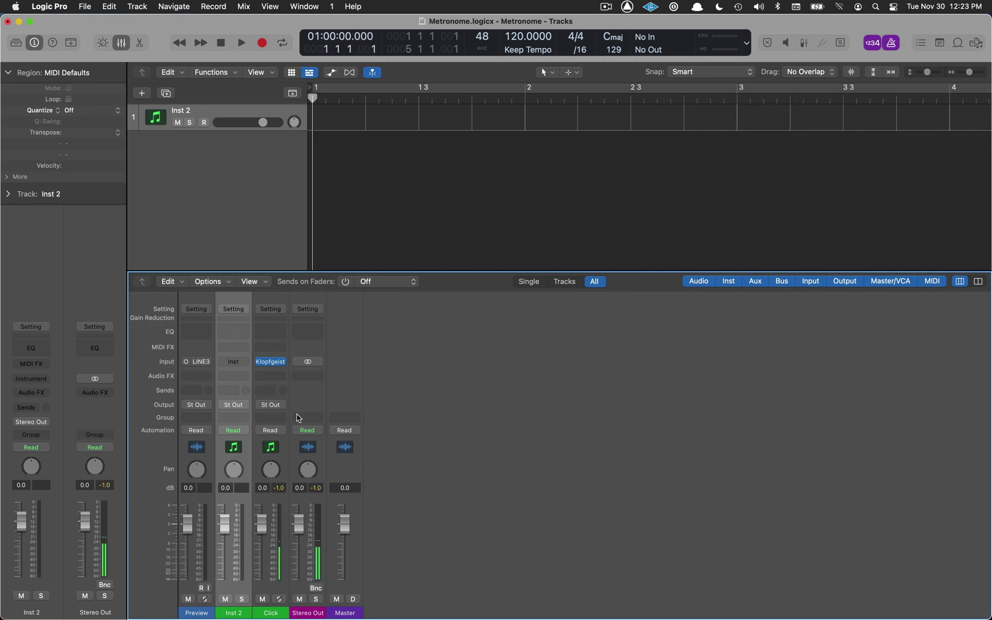
Lower the Click channel fader to about -5.8 dB and listen to the quieter click.
left_click_drag(261, 523, 261, 540)
key("space")
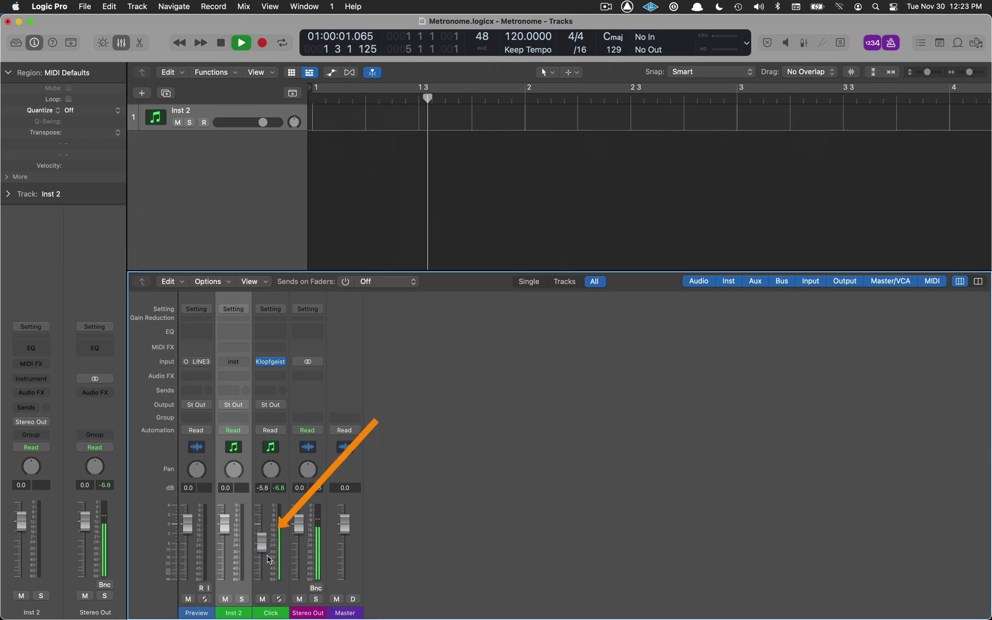
key("space")
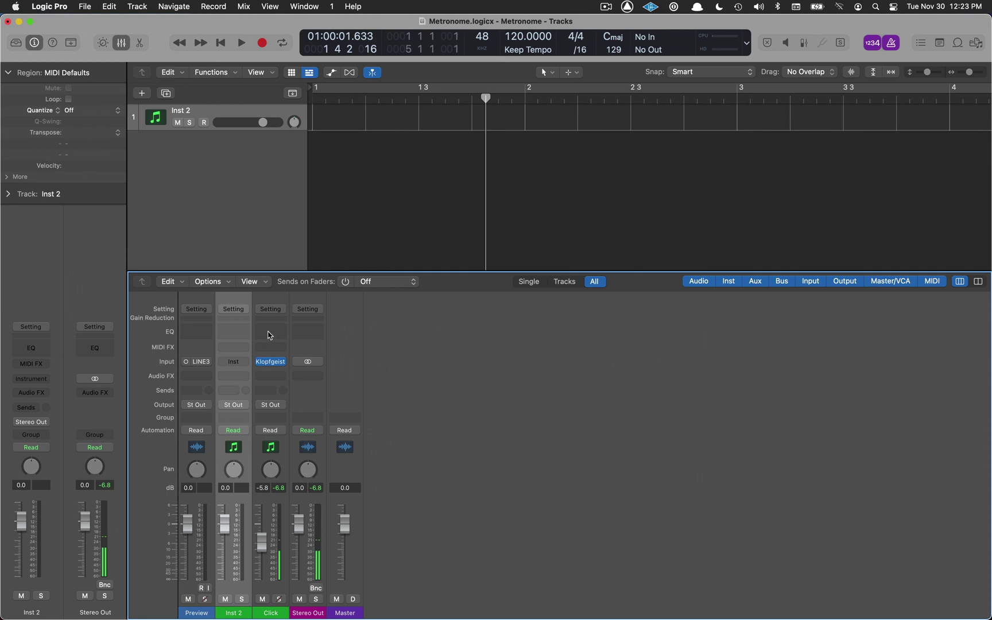
Insert a Channel EQ on the Click channel with a low cut at 168 Hz.
left_click(271, 332)
left_click_drag(337, 342, 487, 347)
key("space")
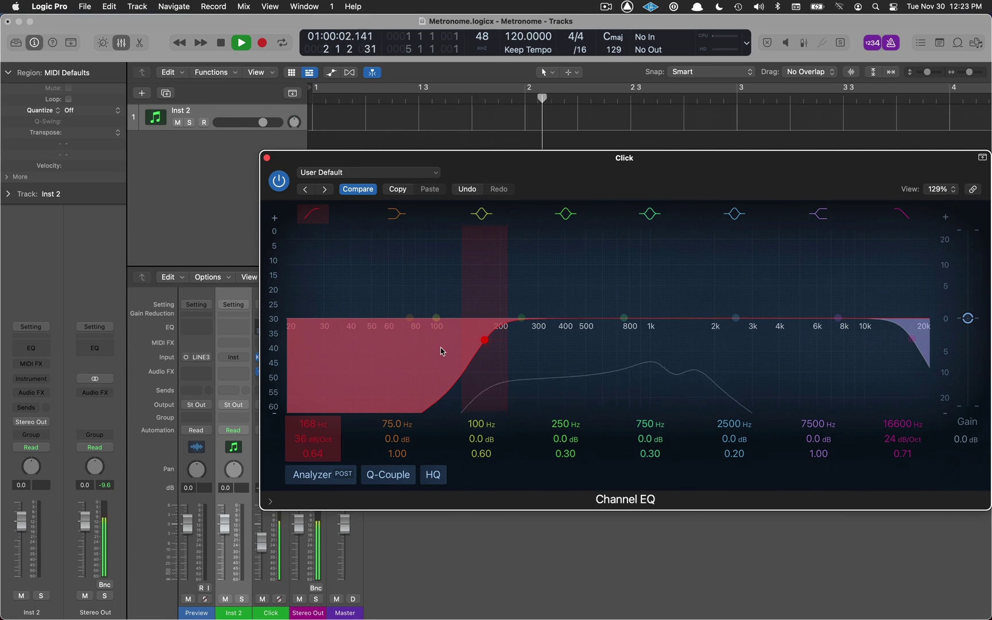
key("space")
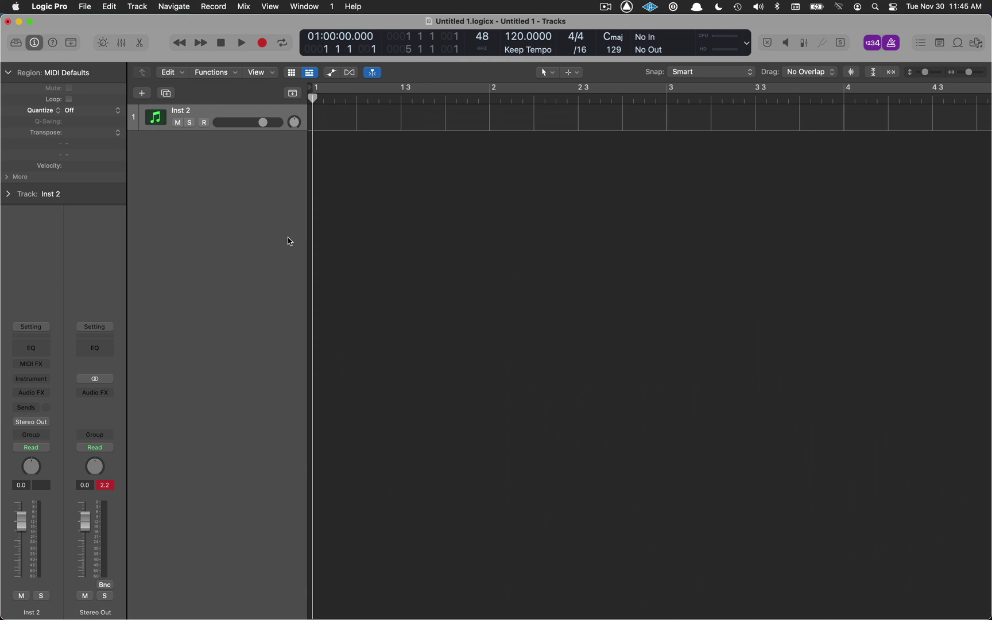
Load the SoCal patch from the Library's Drum Kit category onto the first track.
key("y")
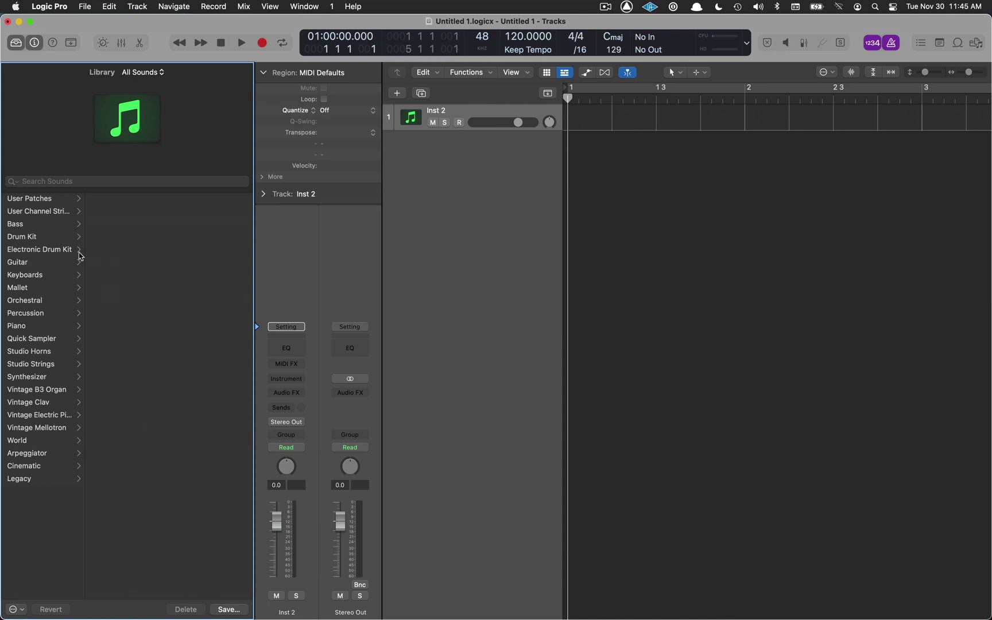
left_click(51, 242)
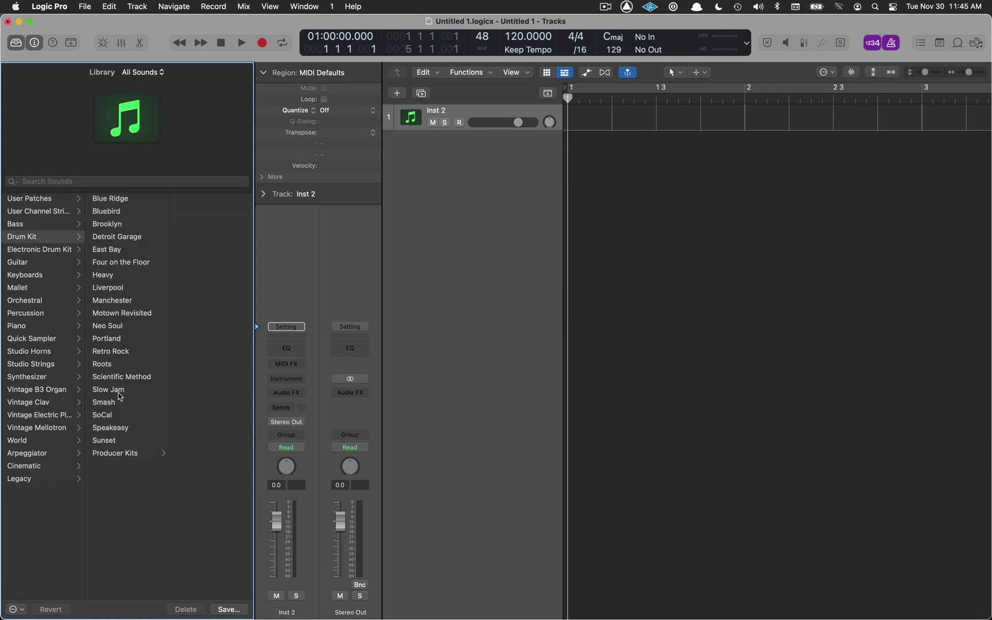
left_click(118, 416)
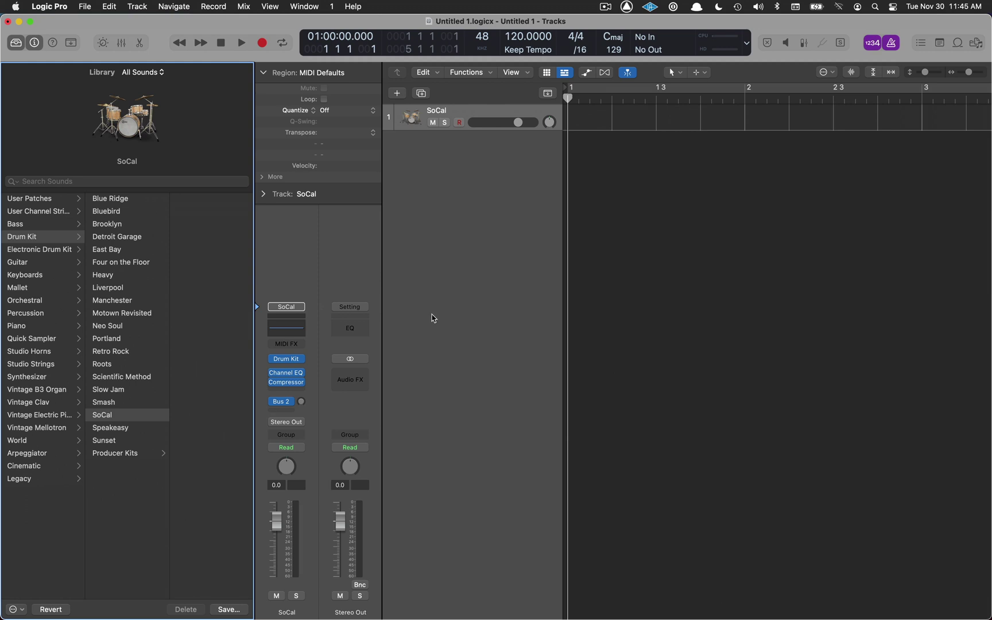
Close the Library and create an empty MIDI region on the SoCal track.
key("y")
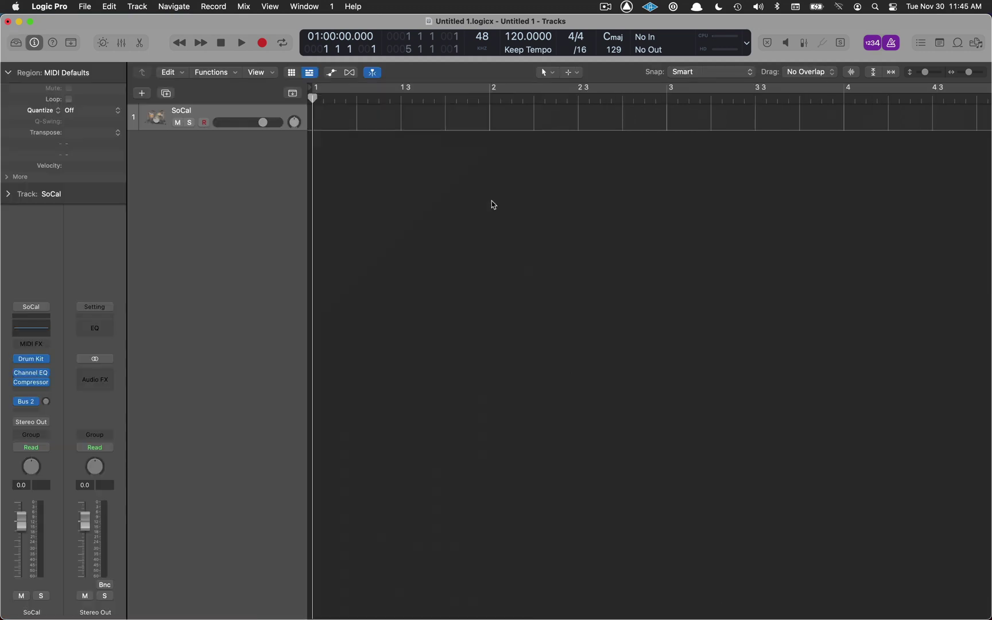
left_click(323, 117, "ctrl")
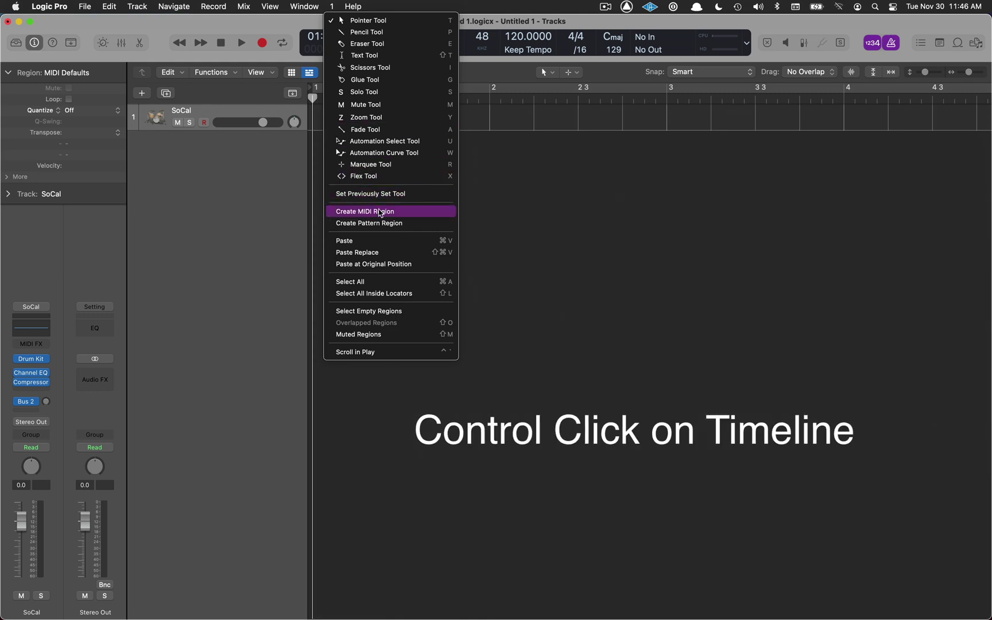
left_click(378, 211)
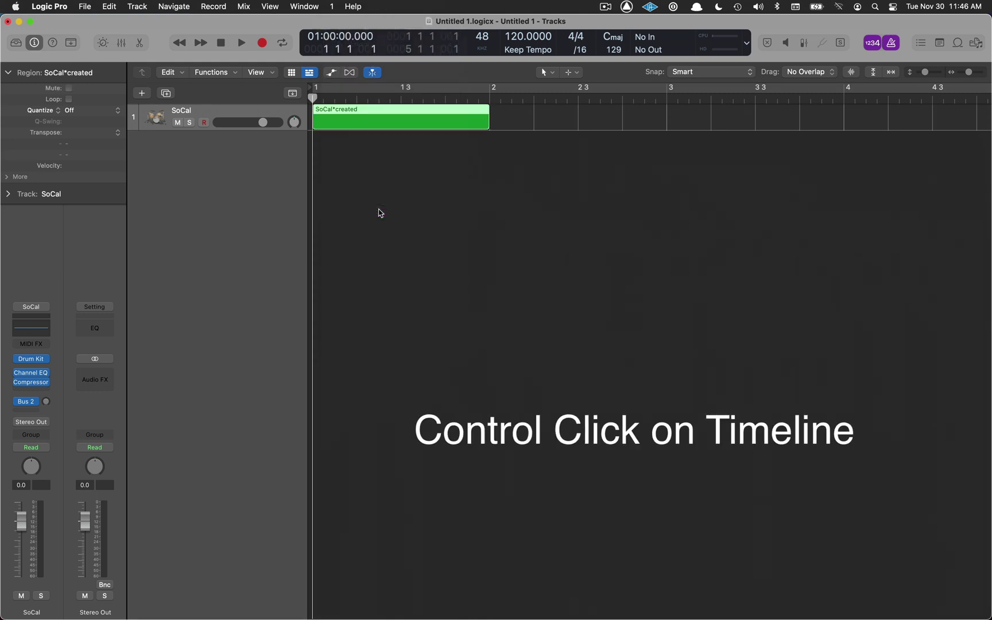
Draw one Snare Sidestick C#1 note at bar 1 in the Piano Roll, then close it.
double_click(343, 113)
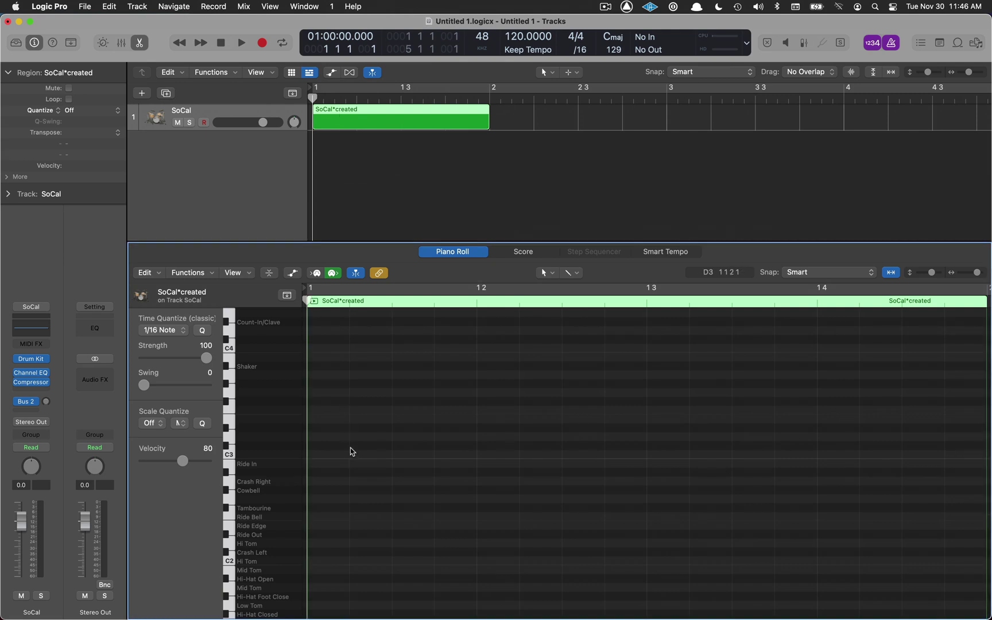
scroll(357, 466, "down", 8)
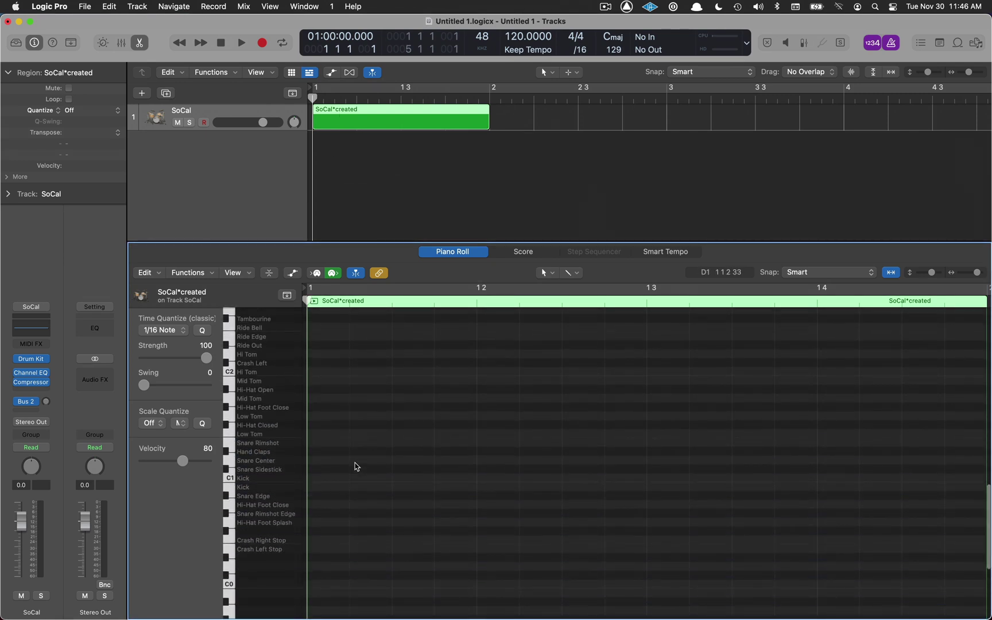
key("super")
left_click(318, 470, "super")
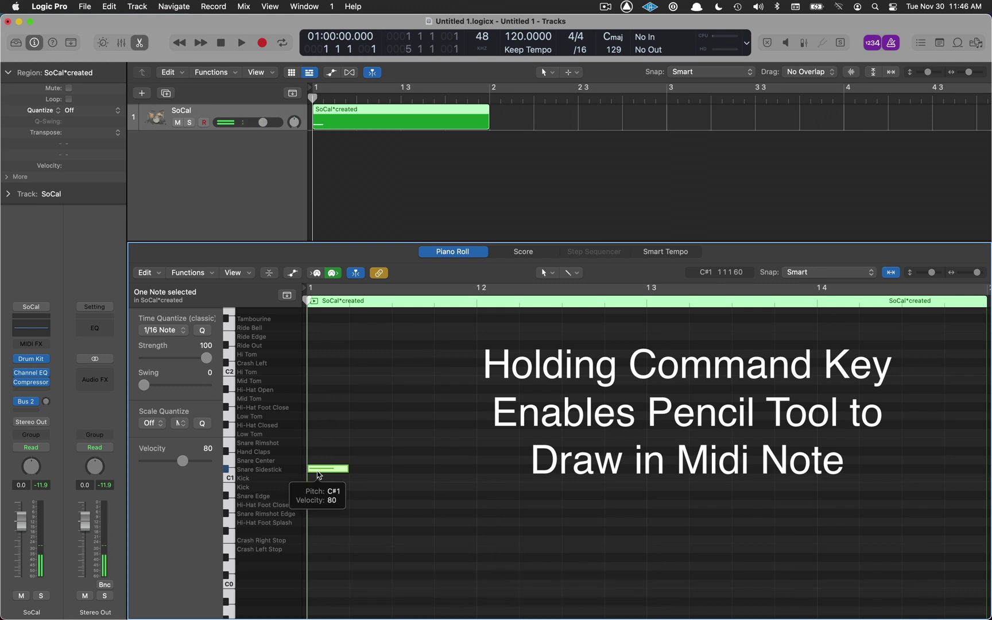
key("e")
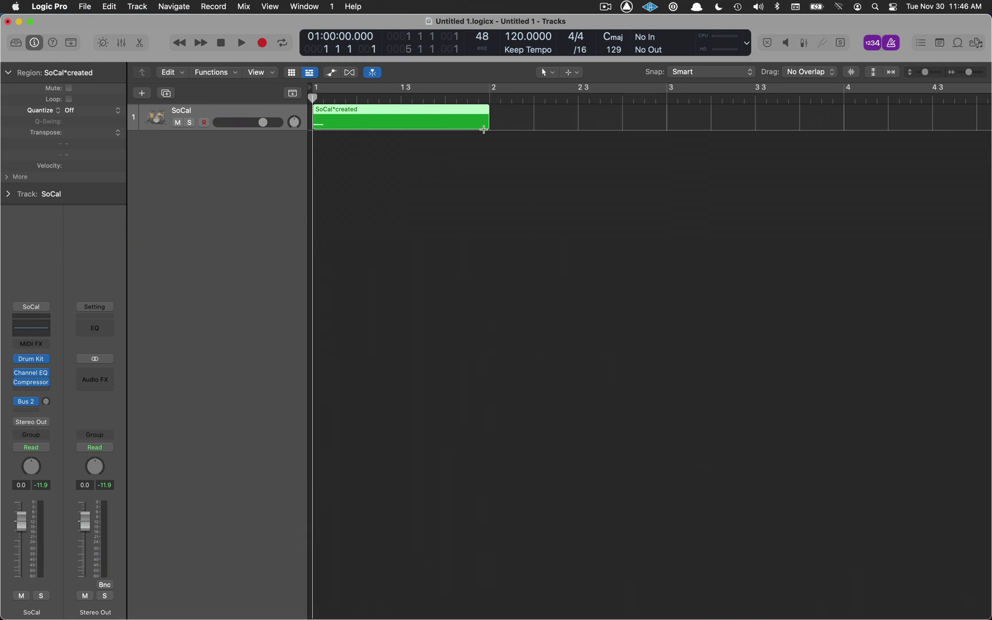
Trim the SoCal region to one beat (1.2) with Loop off, auditioning the side-stick note.
mouse_move(485, 127)
left_mouse_down()
mouse_move(351, 124)
mouse_move(405, 110)
mouse_move(490, 112)
left_mouse_up()
key("space")
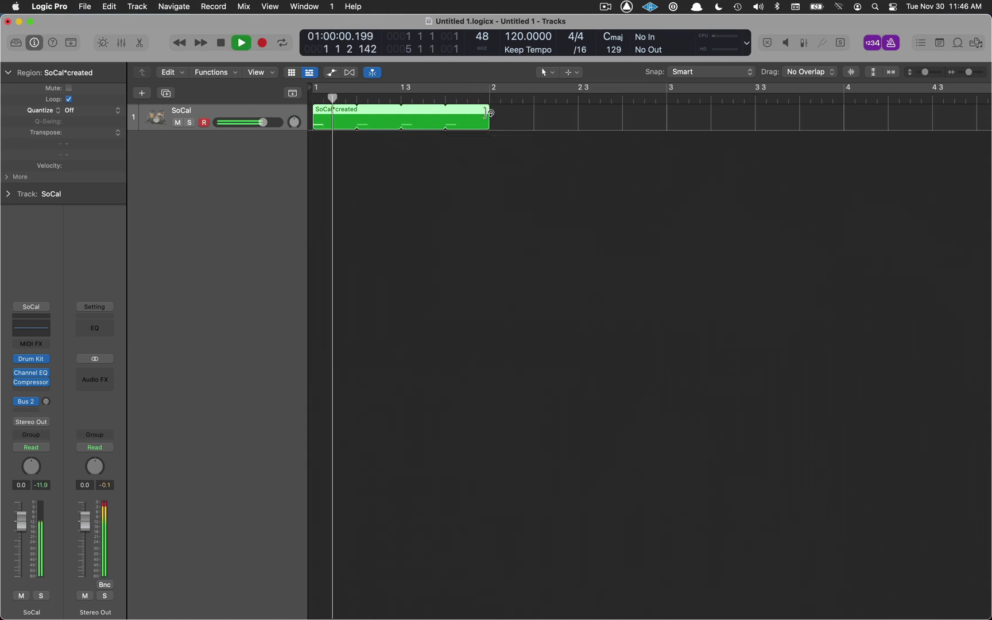
key("space")
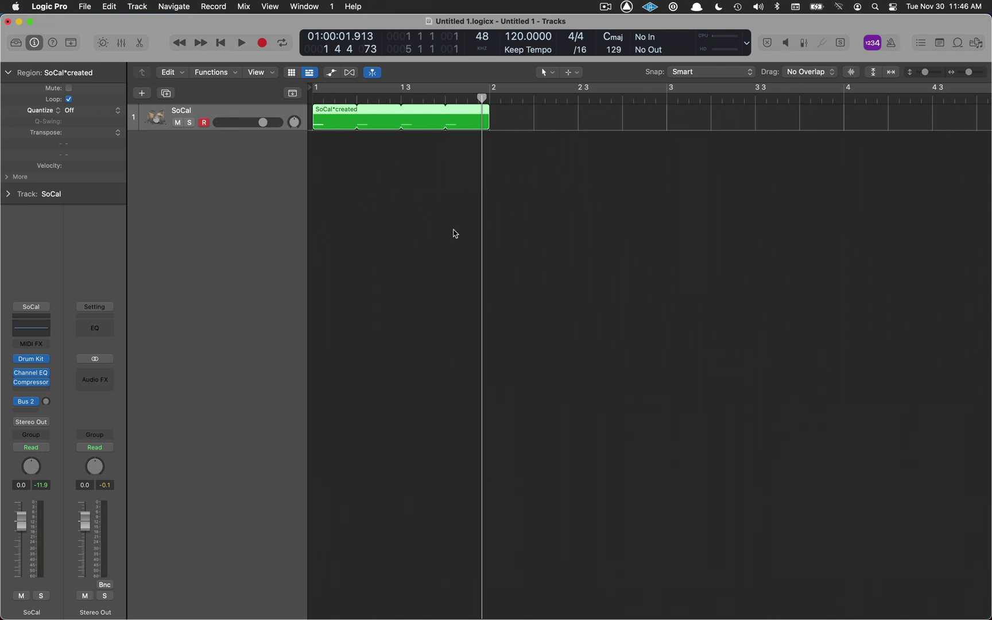
key("Return")
key("space")
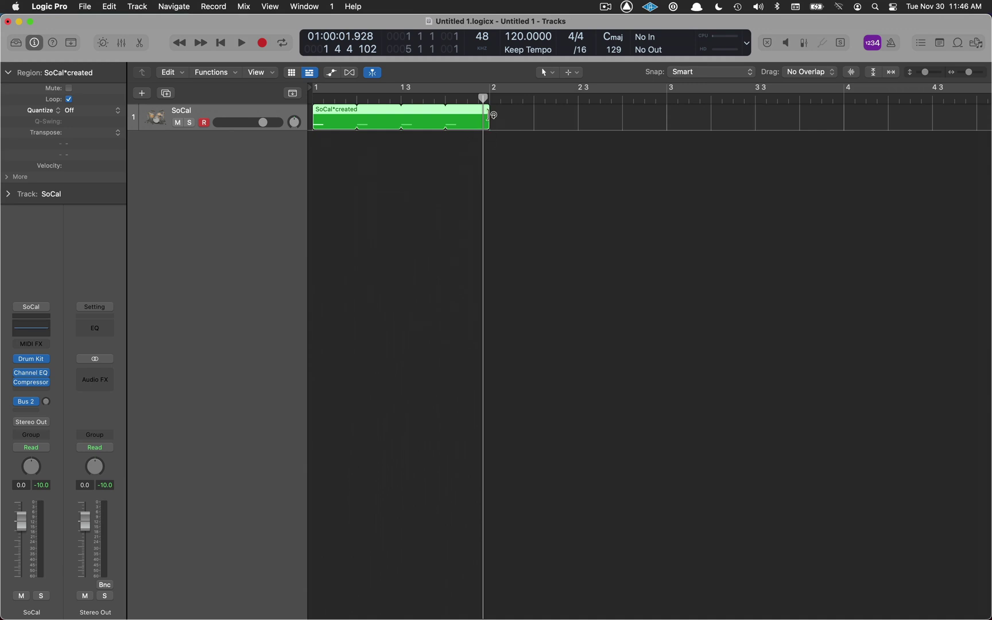
left_click_drag(490, 116, 356, 122)
Bounce the SoCal region in place to a new SoCal*created_bip track, trimmed to one beat.
left_click(329, 114, "ctrl")
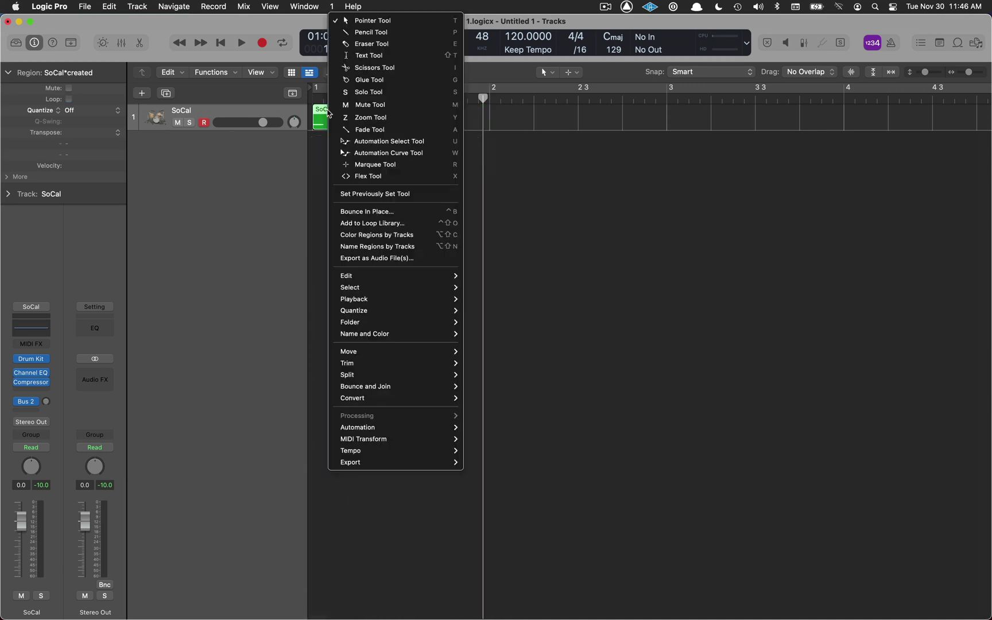
left_click(370, 212)
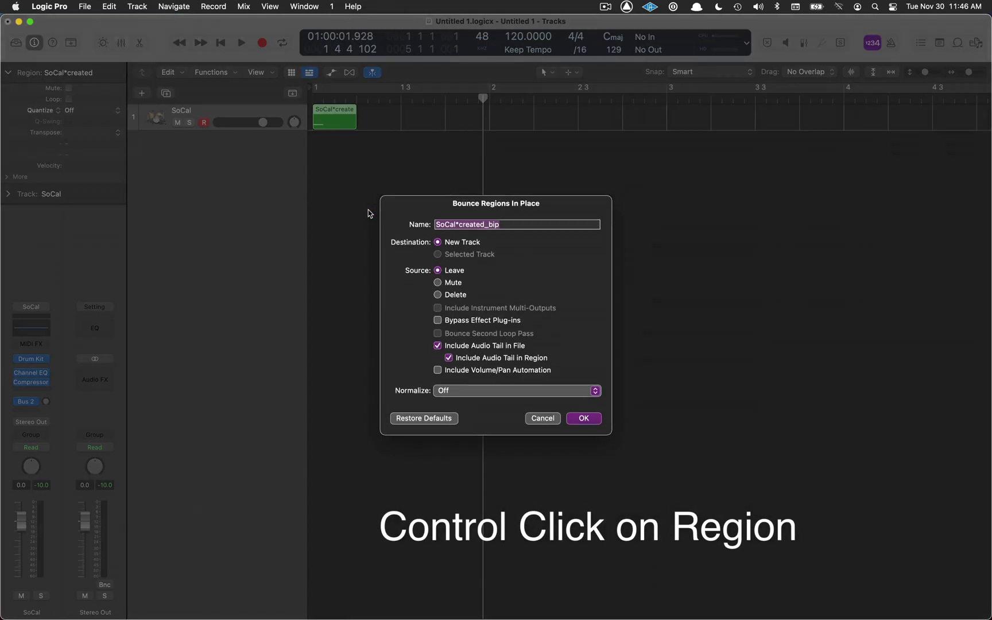
left_click(591, 419)
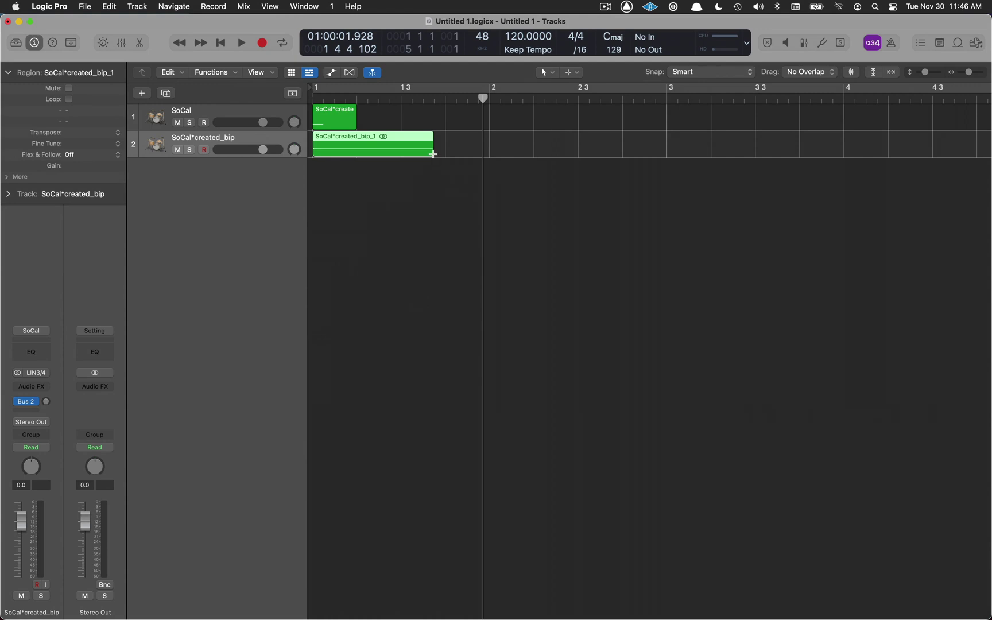
left_click_drag(431, 153, 356, 153)
Mute the SoCal track, copy the bounced click onto all four beats of bar 1, and select them.
left_click(178, 123)
key("Return")
key("space")
key("space")
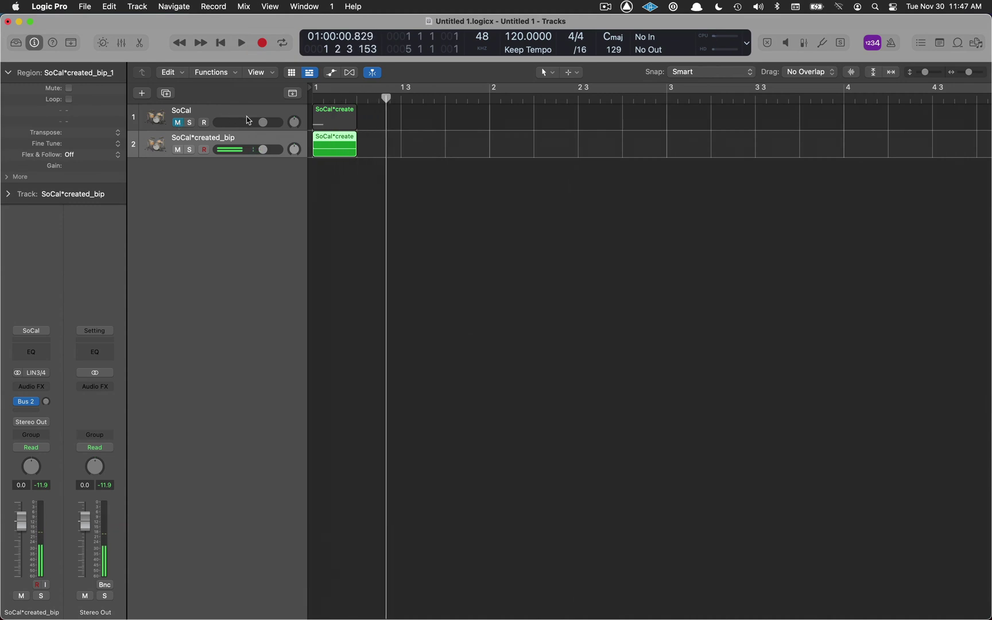
left_click_drag(328, 140, 462, 143)
key("alt+Return")
key("space")
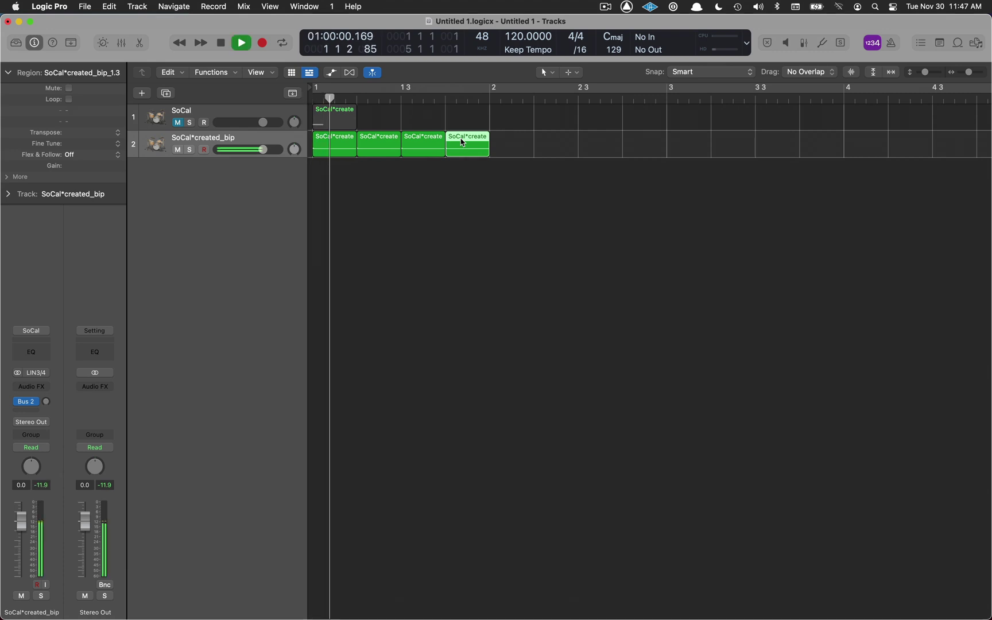
key("space")
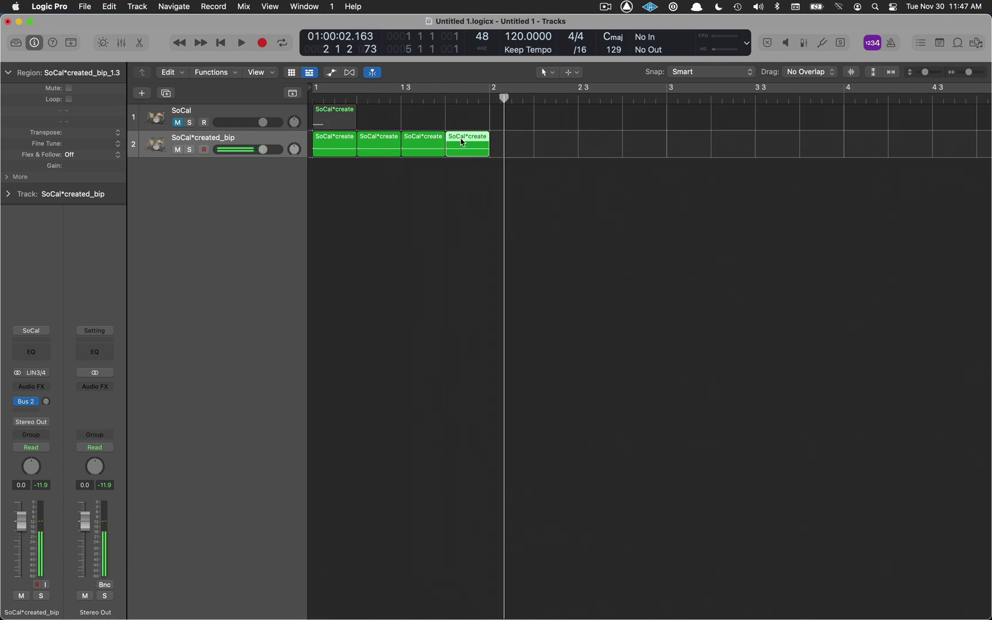
left_click(288, 143)
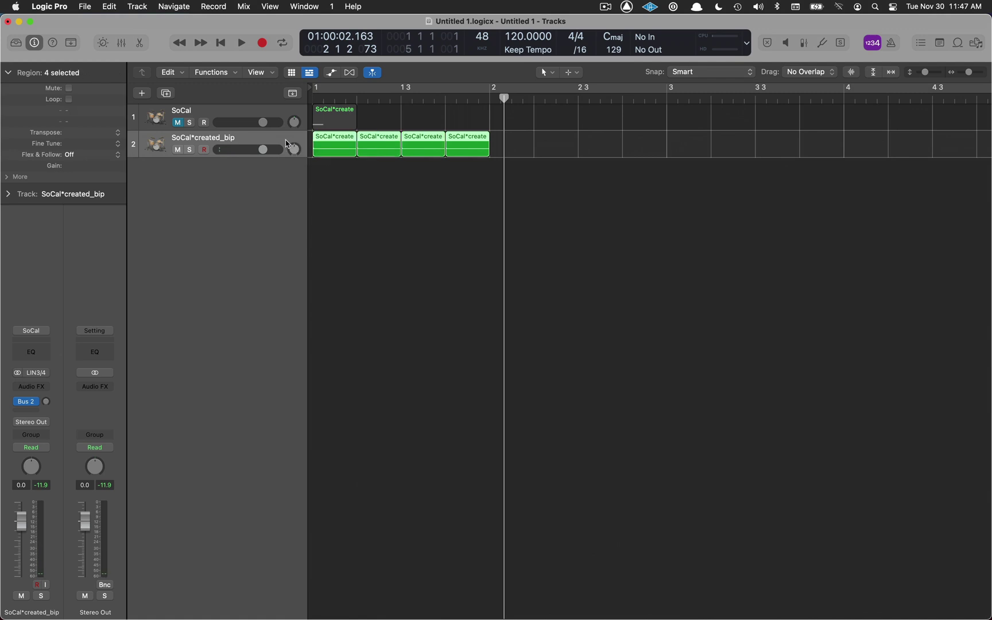
Join the four clicks with Command-J, creating a new audio file, and play the merged bar.
key("super+j")
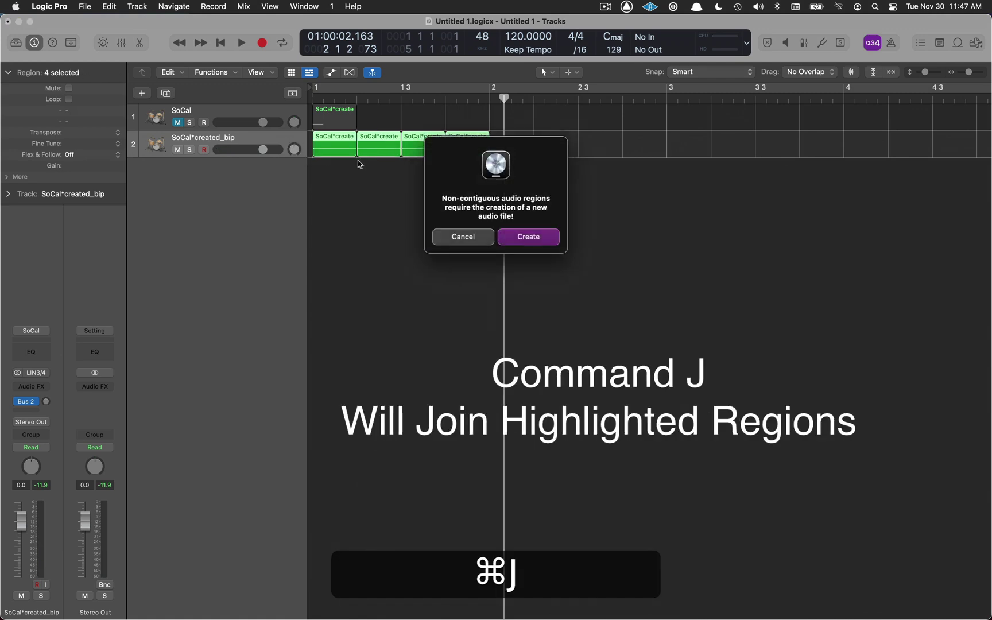
left_click(528, 237)
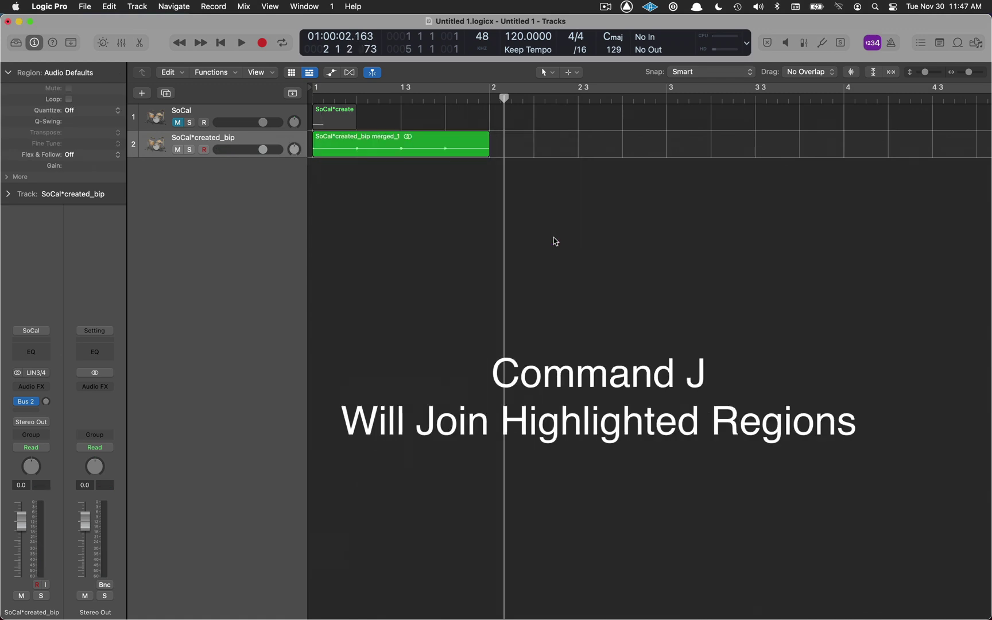
key("Return")
key("space")
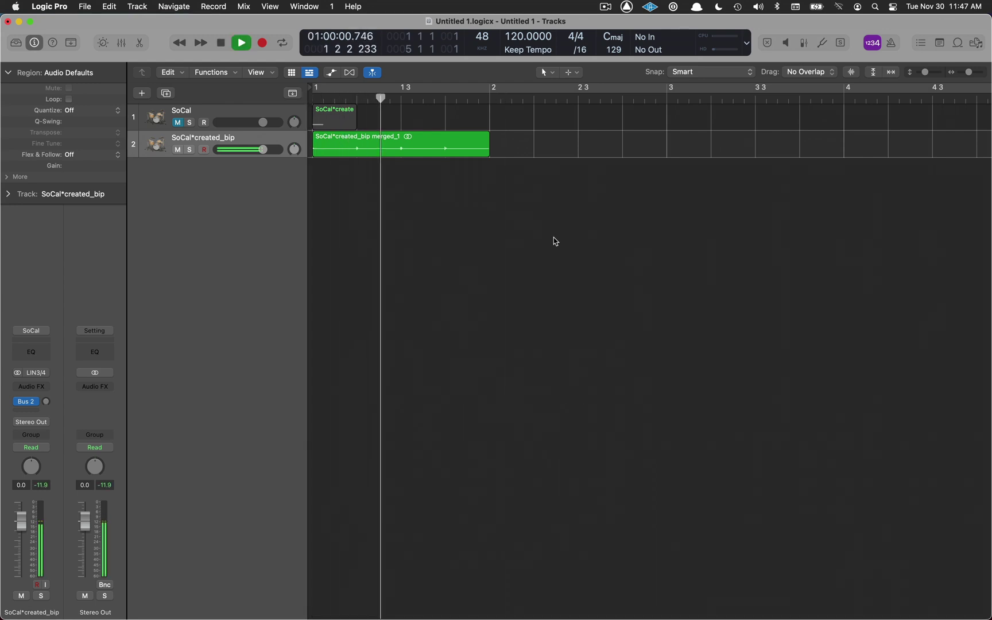
key("space")
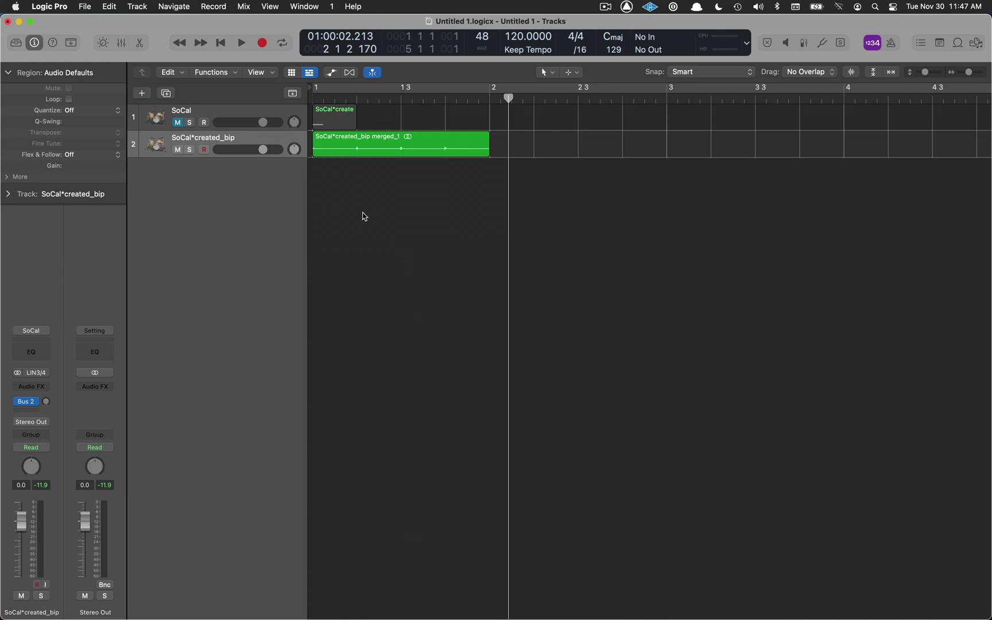
Add the merged region to the Apple Loops library as 'Click PV' with Scale set to Any.
right_click(383, 142)
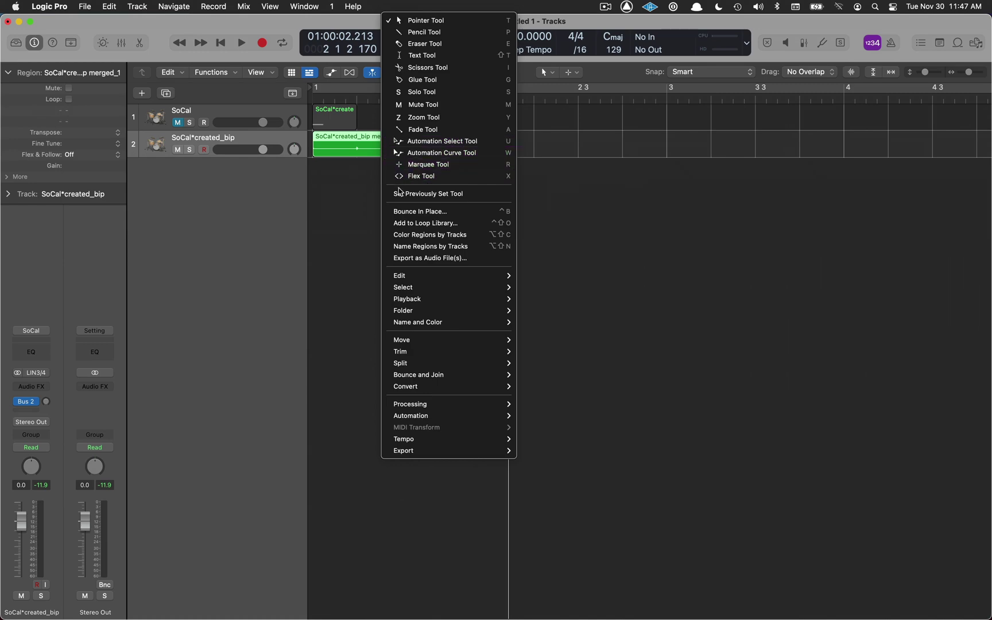
left_click(425, 223)
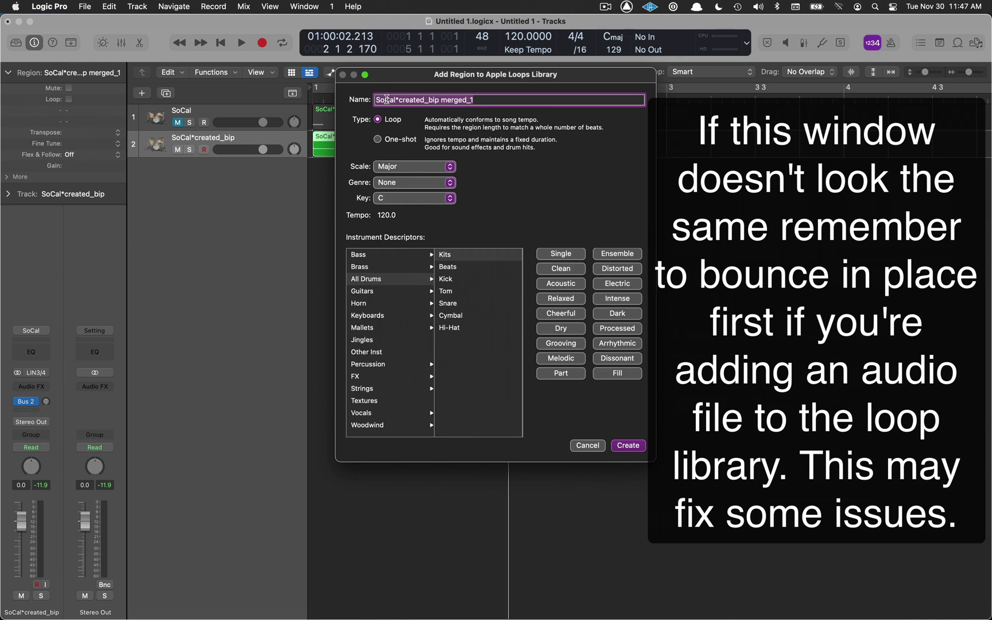
type("Cli")
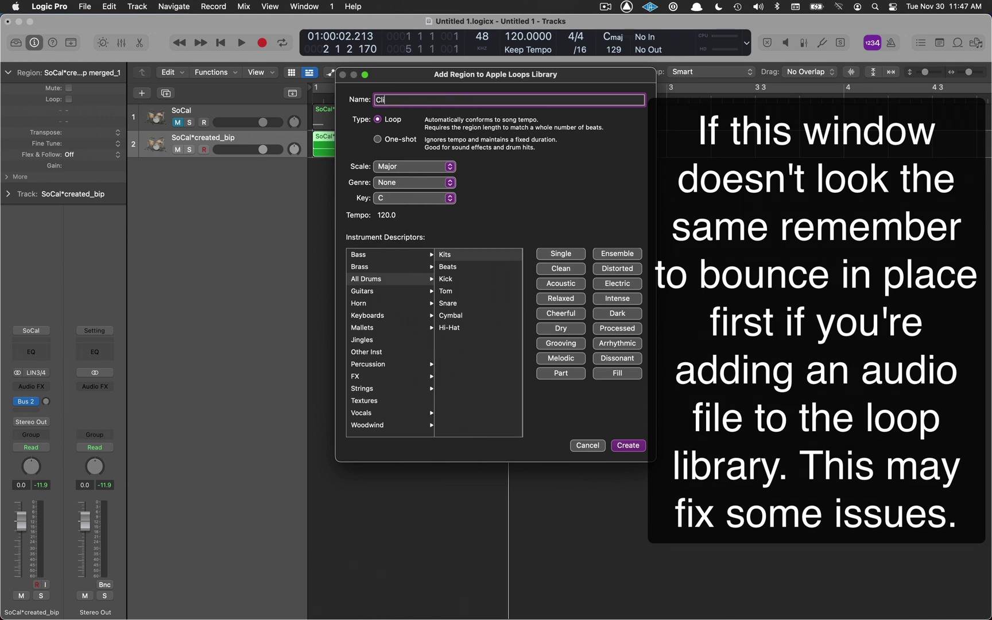
type("ck PV")
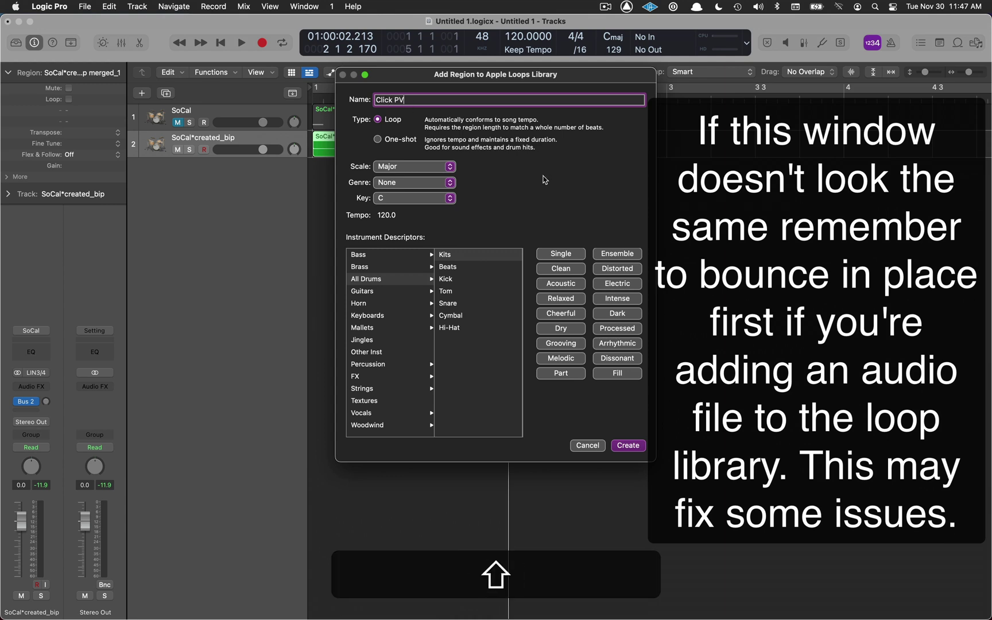
left_click(452, 167)
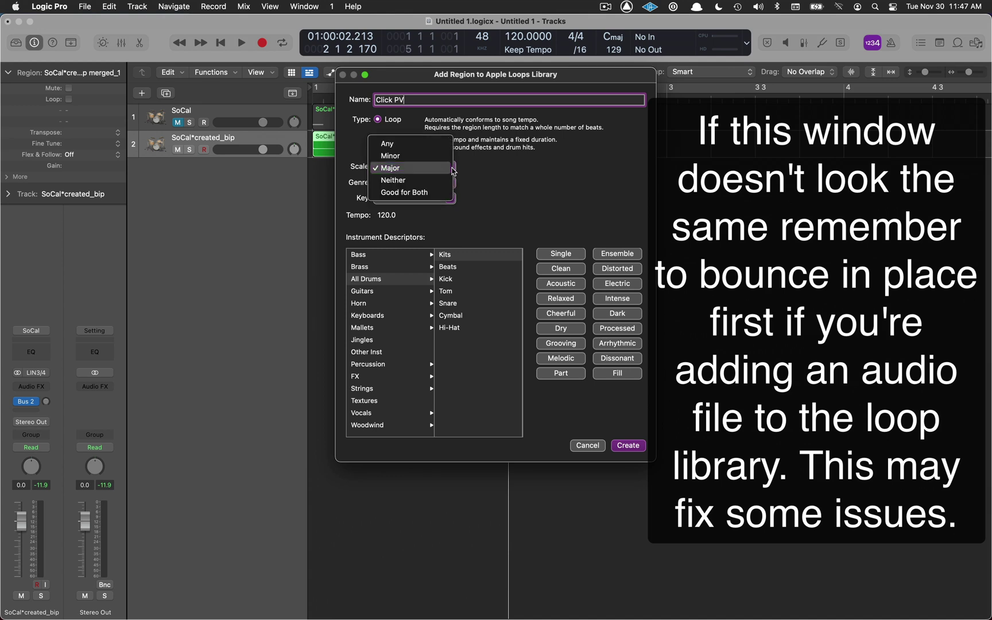
left_click(387, 144)
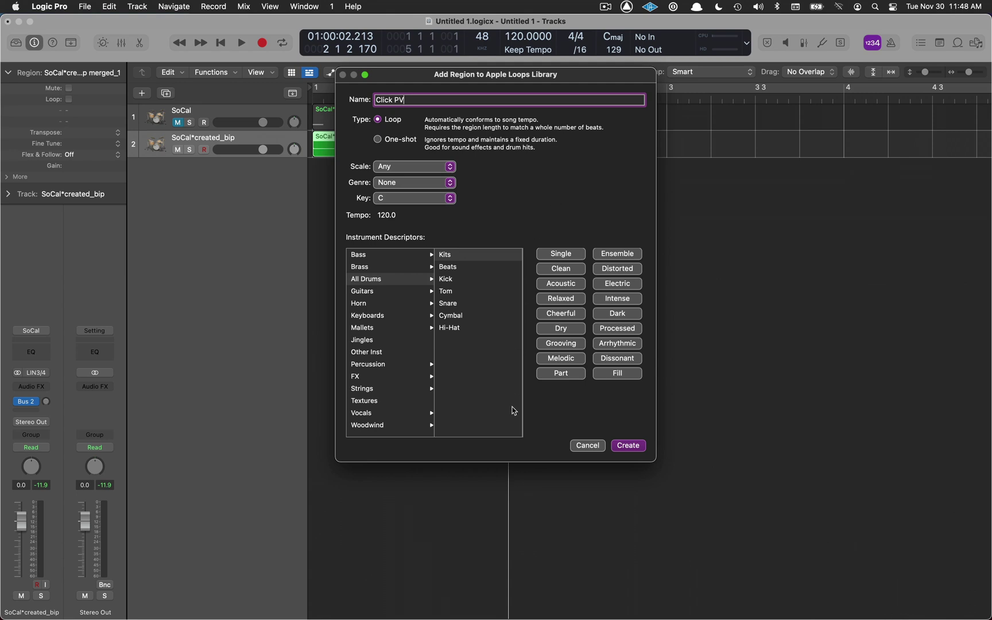
left_click(591, 446)
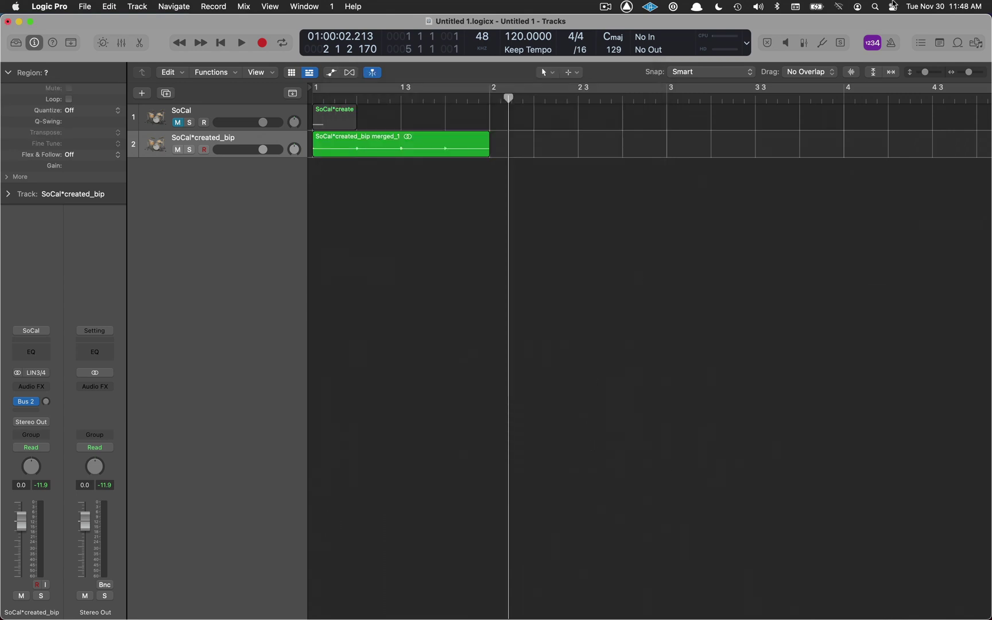
Search the Loop Browser for 'click' and drag Click PV1 onto a new track at bar 1.
left_click(957, 43)
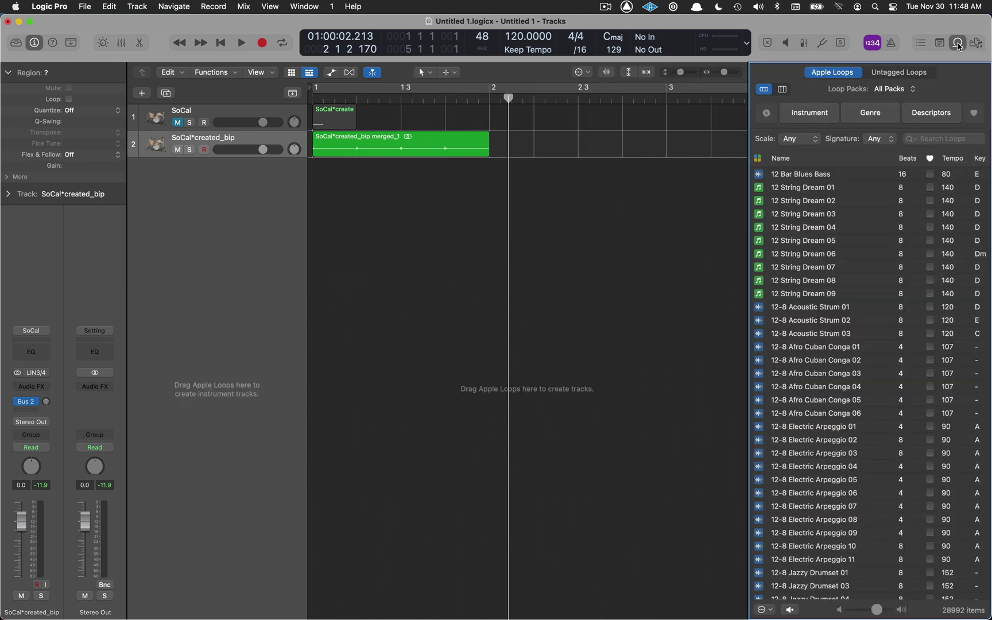
left_click(932, 138)
type("click")
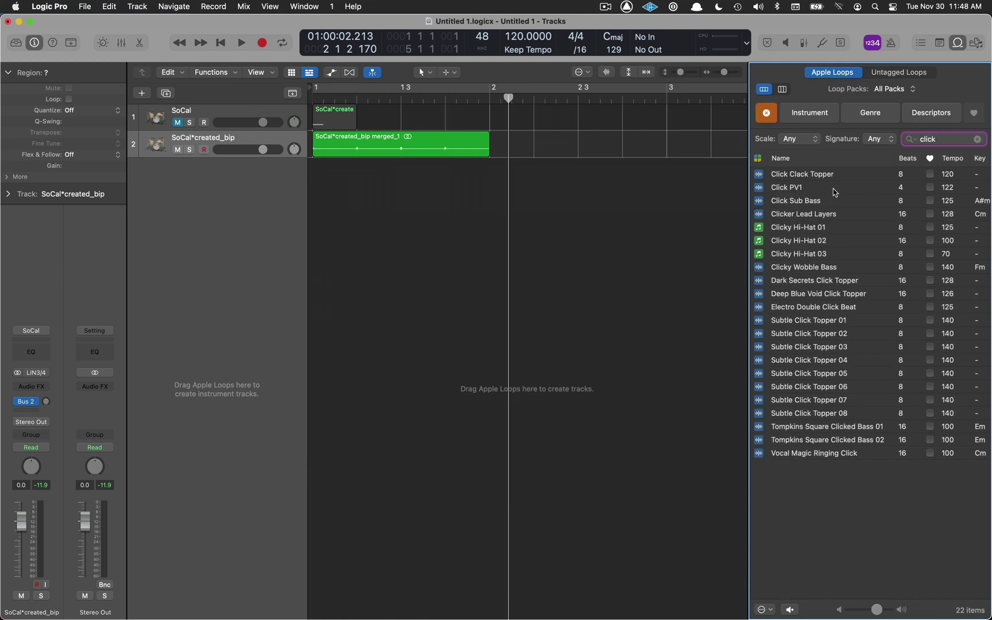
left_click_drag(797, 191, 314, 262)
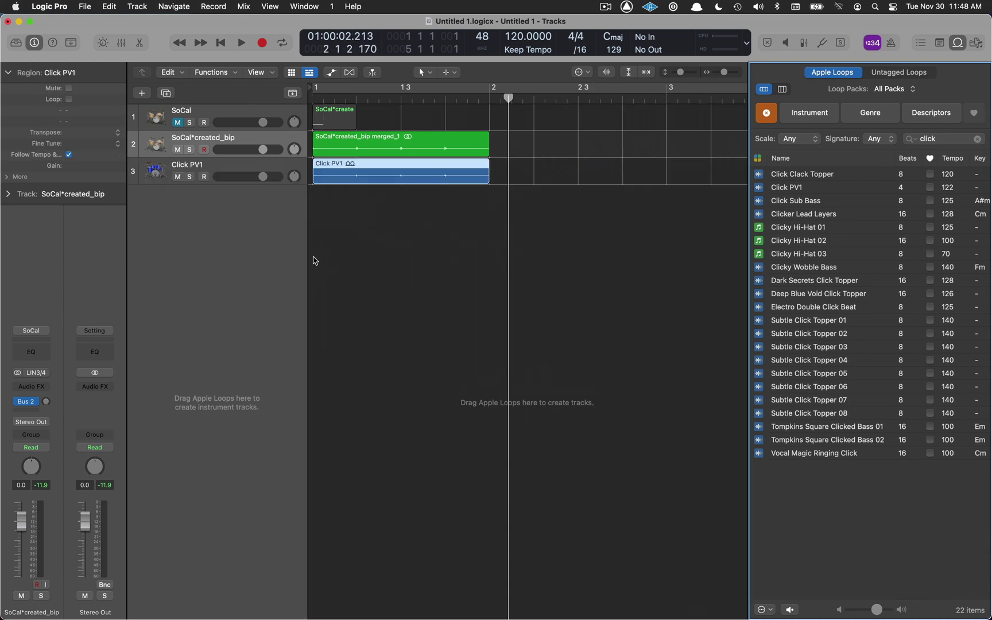
Close the Loop Browser, mute the SoCal*created_bip track and audition the new click.
left_click(958, 44)
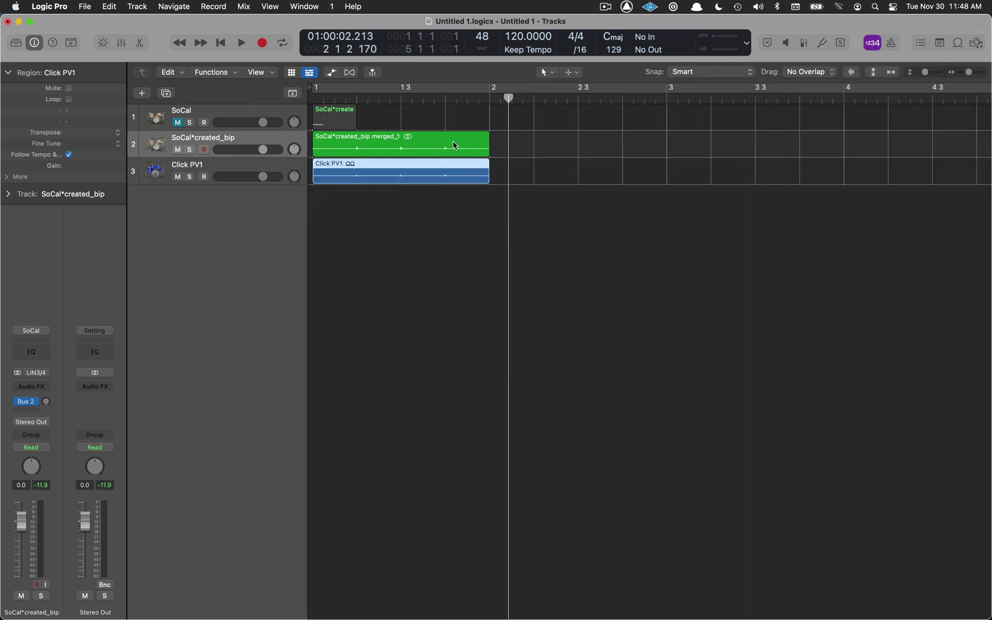
left_click(177, 150)
key("Return")
key("space")
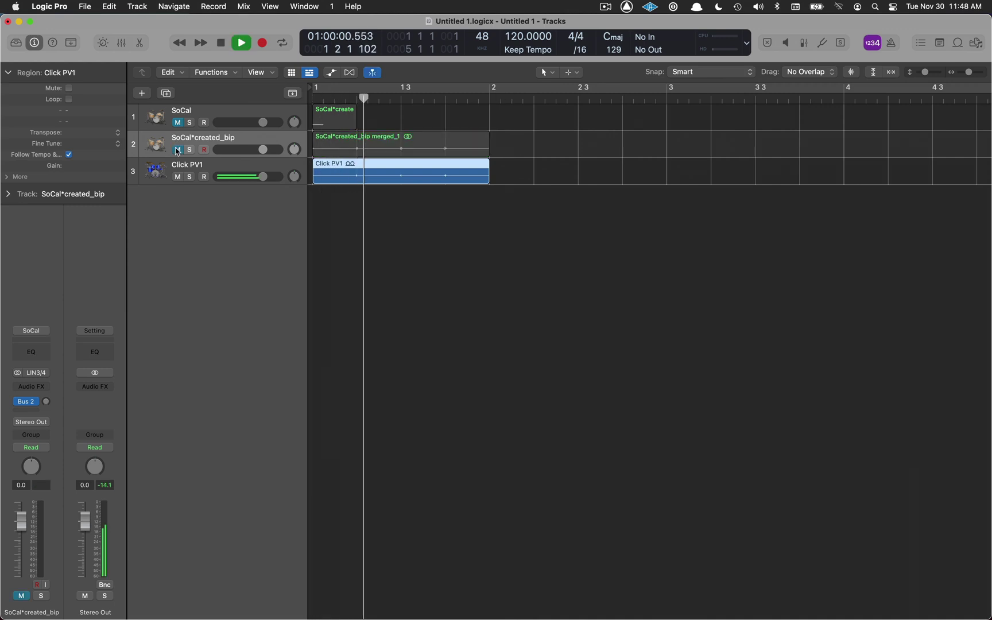
key("space")
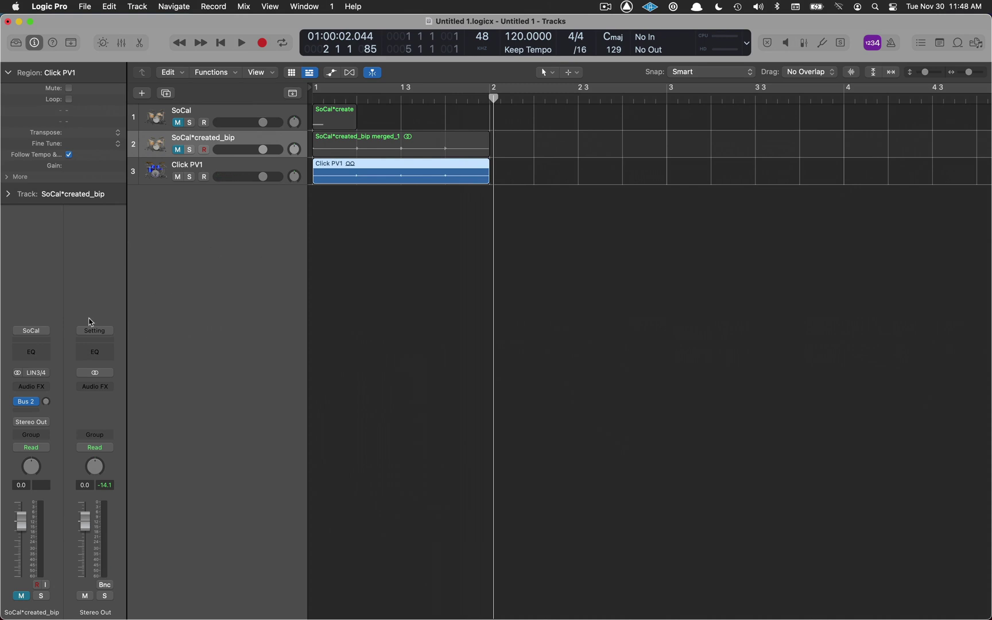
Add a Channel EQ to Click PV1 with a 36 dB/Oct low cut at about 296 Hz.
left_click(204, 163)
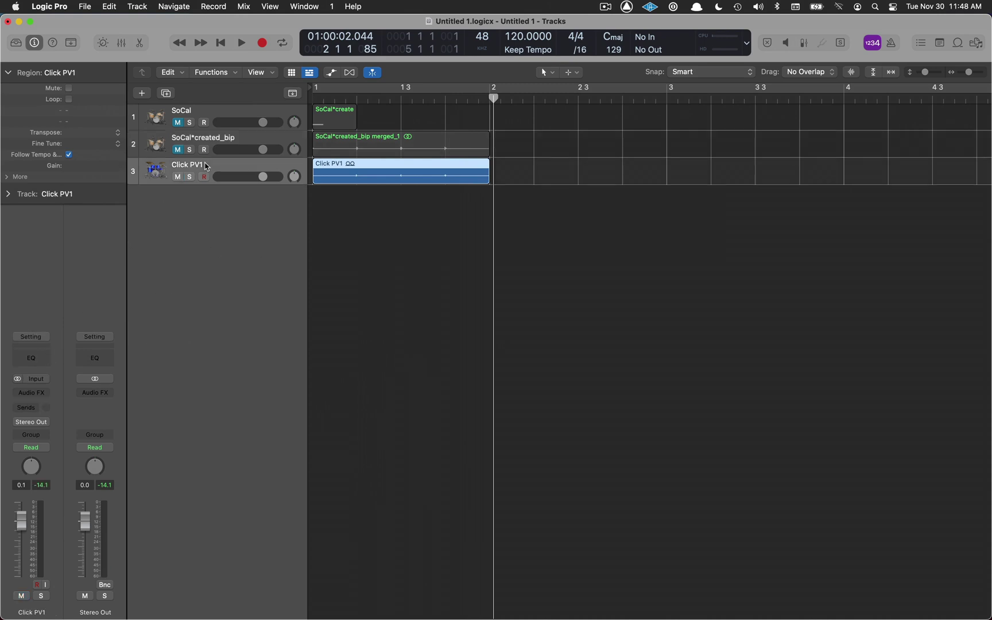
left_click(33, 360)
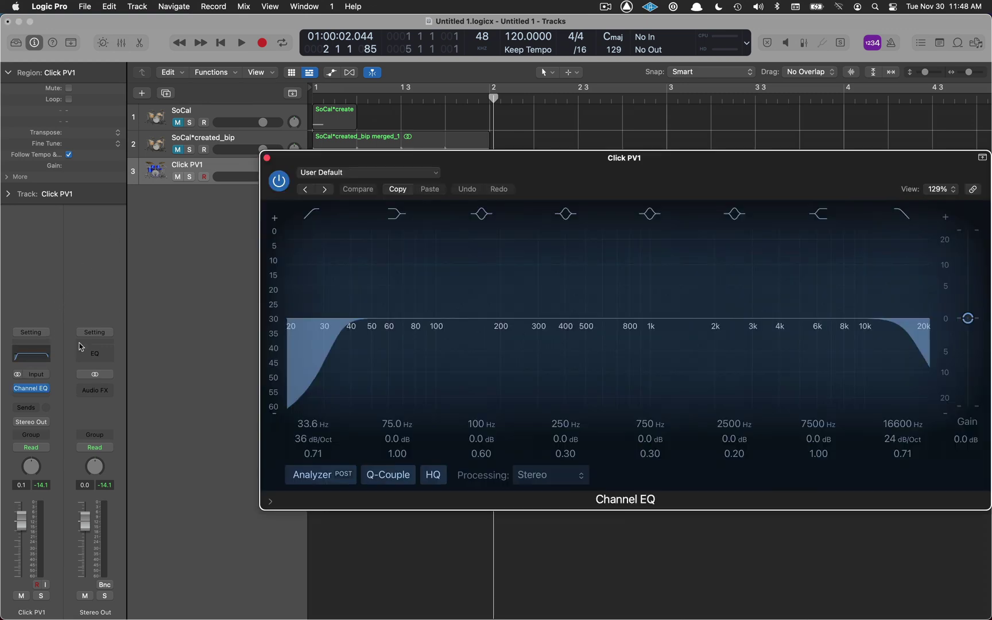
left_click_drag(295, 320, 515, 343)
key("Return")
key("space")
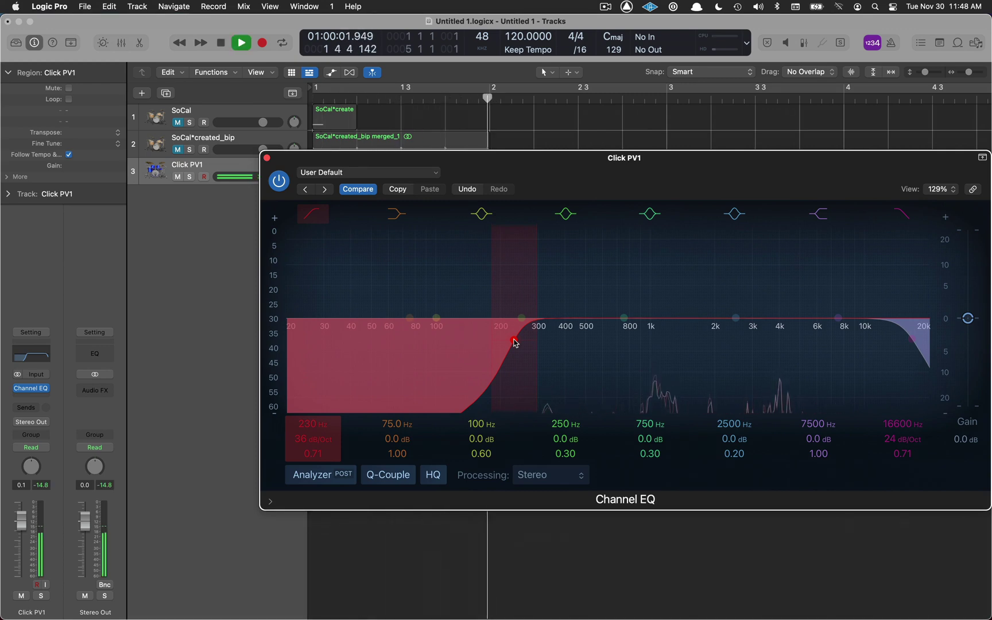
left_click_drag(515, 343, 538, 343)
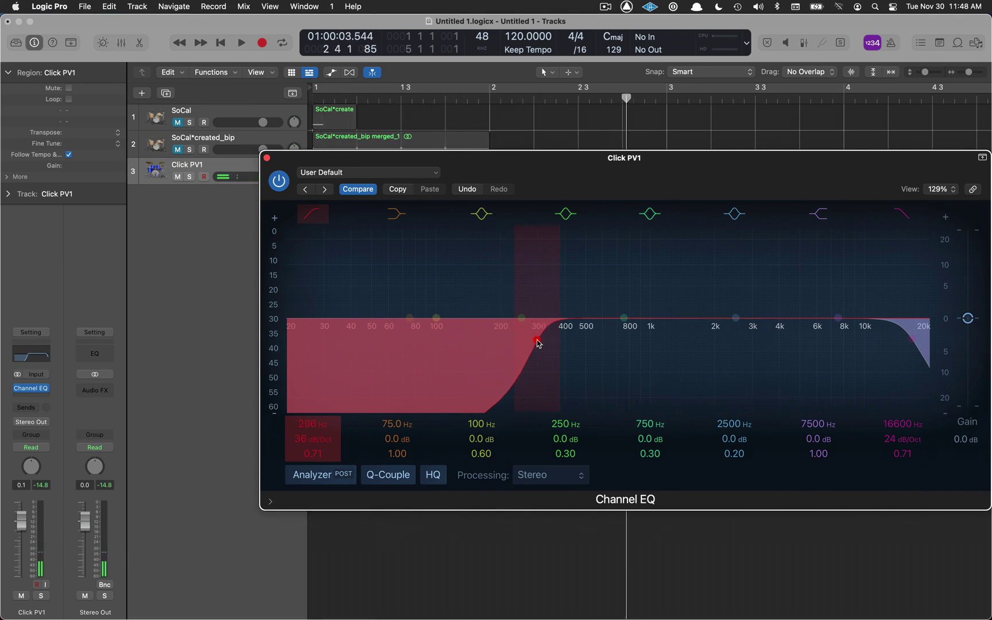
key("Return")
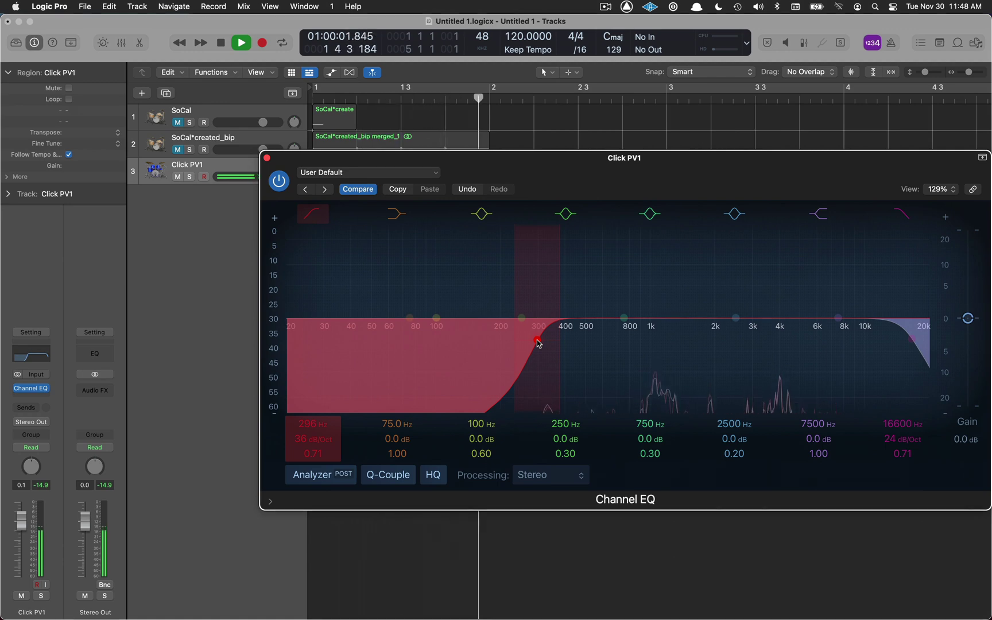
key("space")
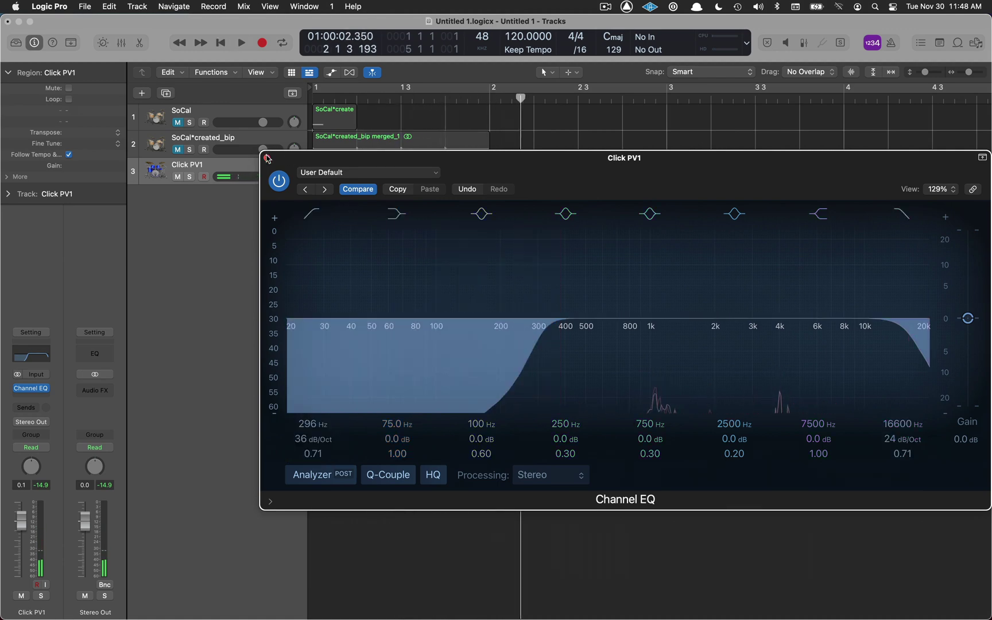
Close the Channel EQ window and loop the Click PV1 region out to bar 4.
left_click(267, 158)
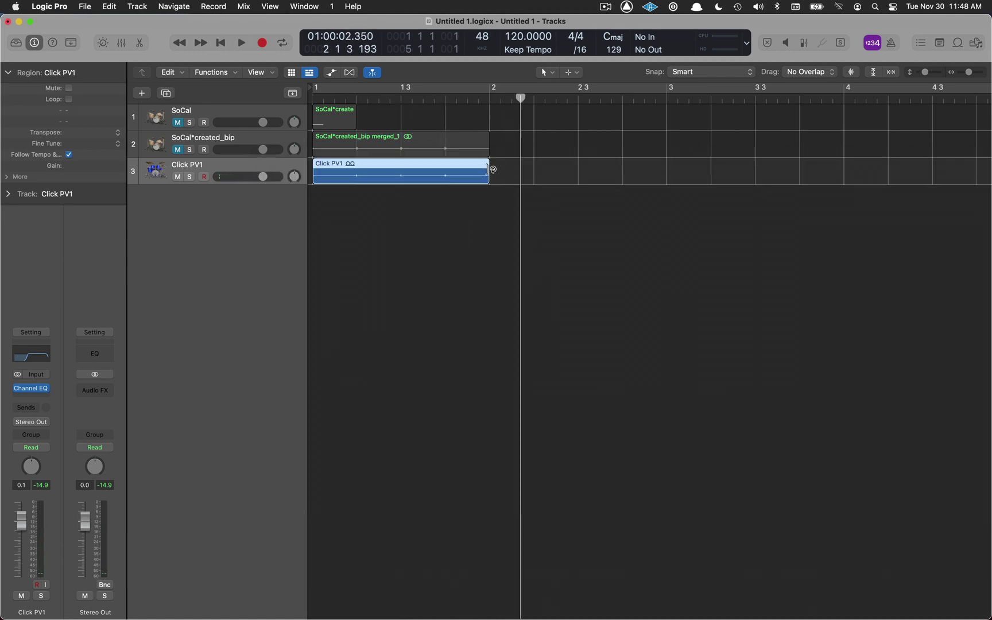
left_click_drag(492, 170, 975, 194)
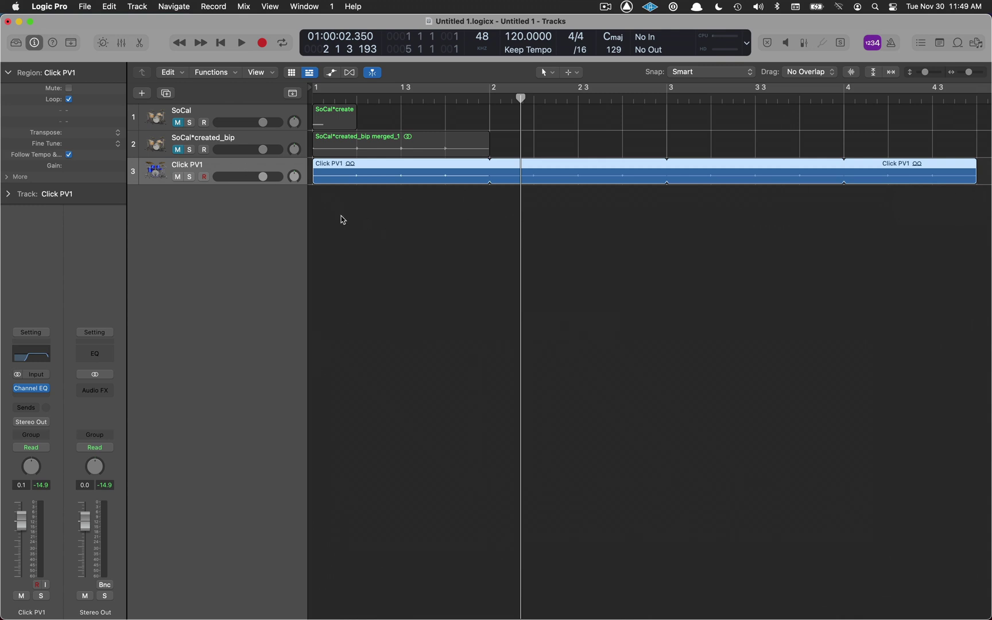
Split off the first click and raise its Region Gain to +3.6 dB to accent beat one.
left_click(329, 173)
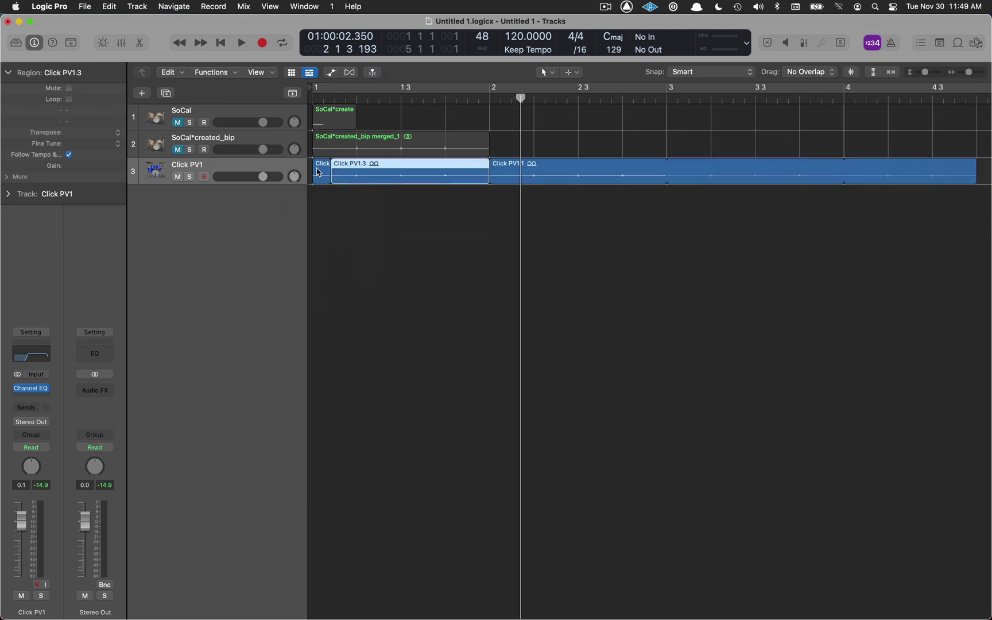
left_click(321, 169)
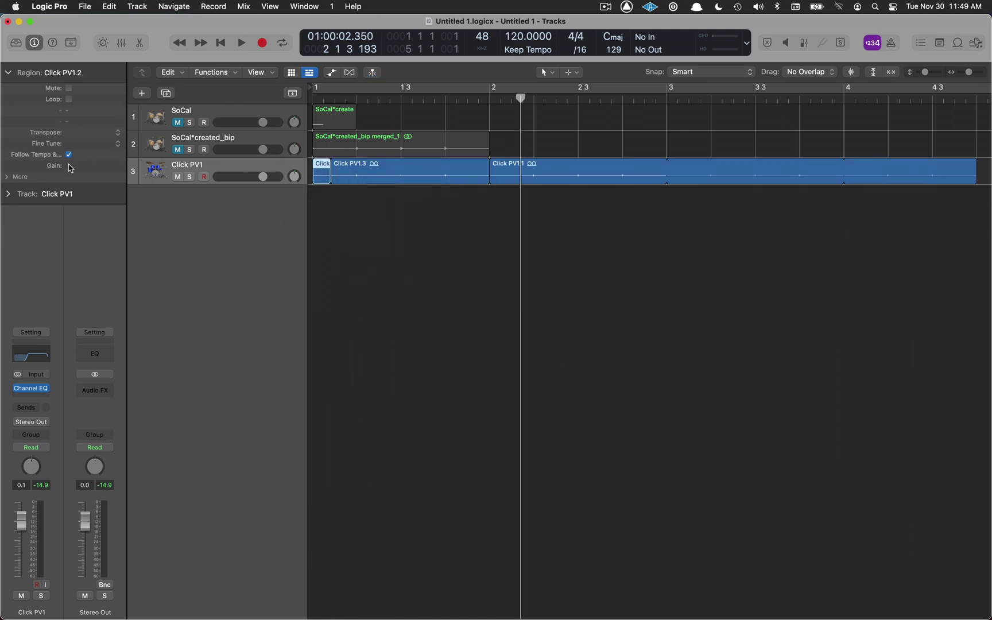
left_click_drag(71, 167, 85, 88)
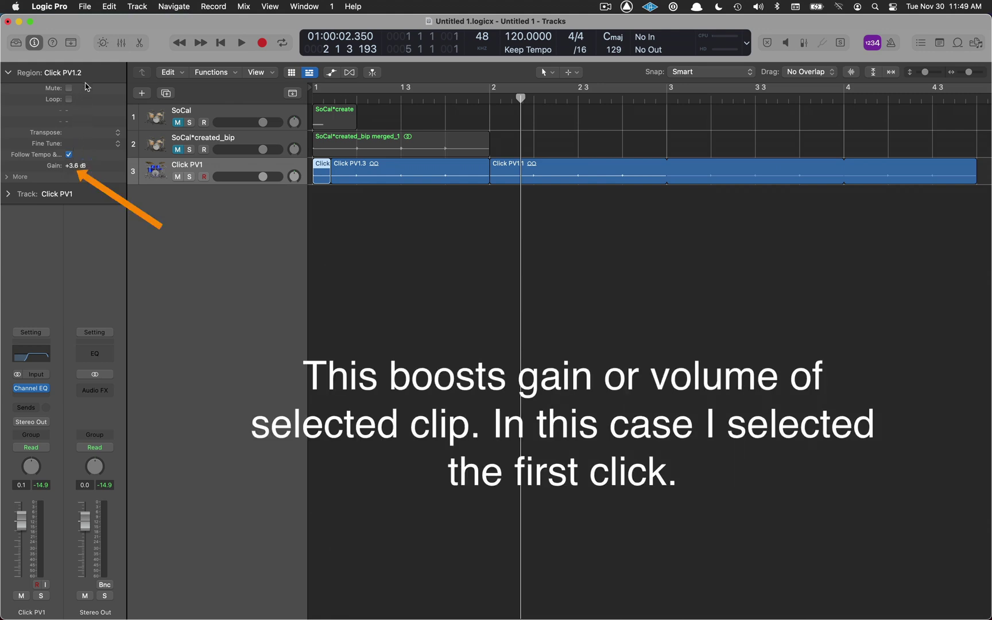
key("Return")
key("space")
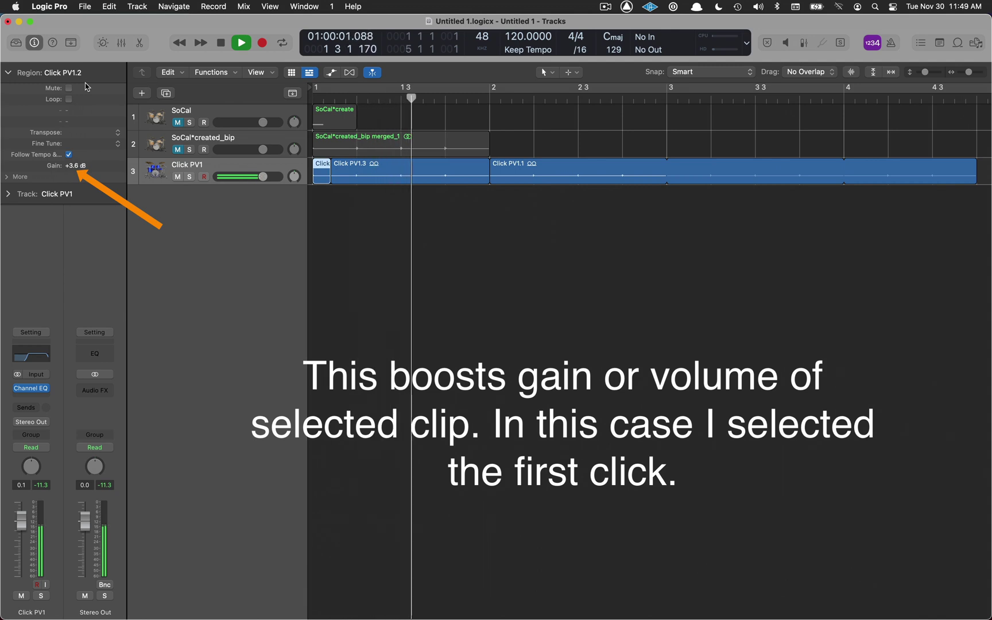
key("space")
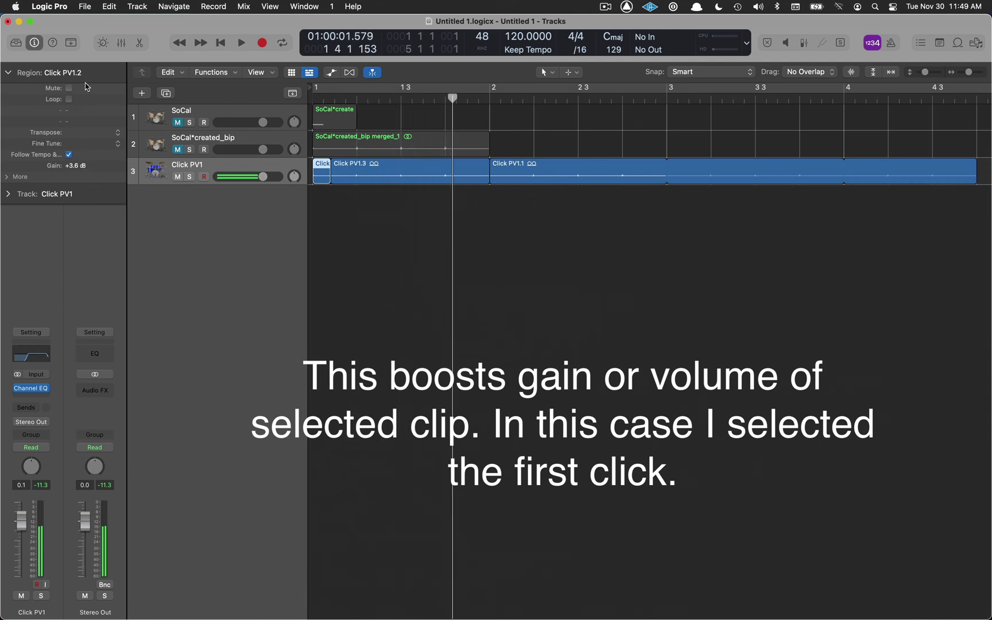
Delete the repeated region and join both pieces into the new audio file Click PV1 merged_1.
left_click(516, 168)
key("Delete")
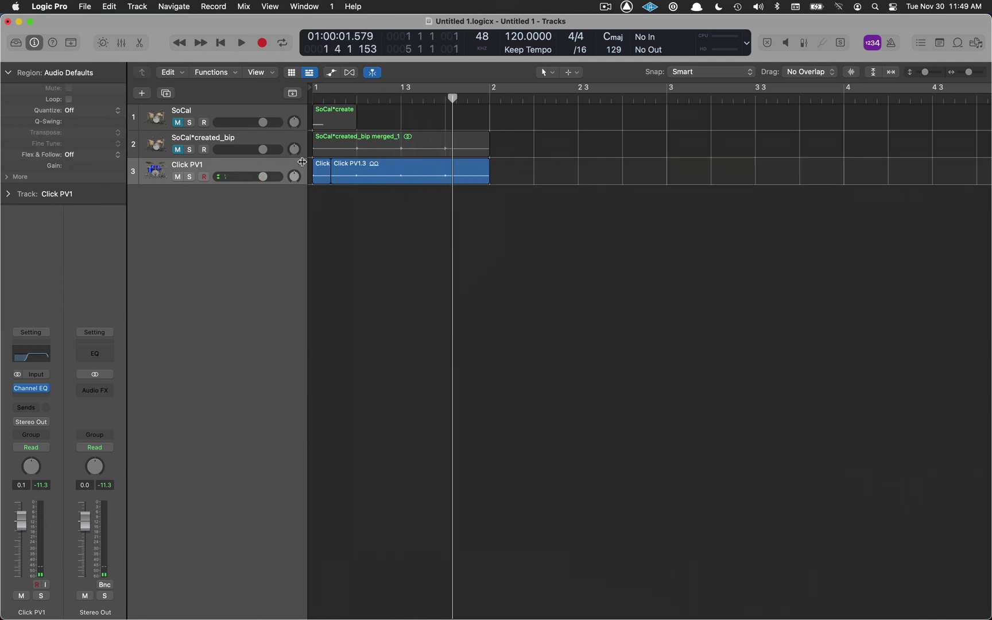
left_click(287, 170)
key("super+j")
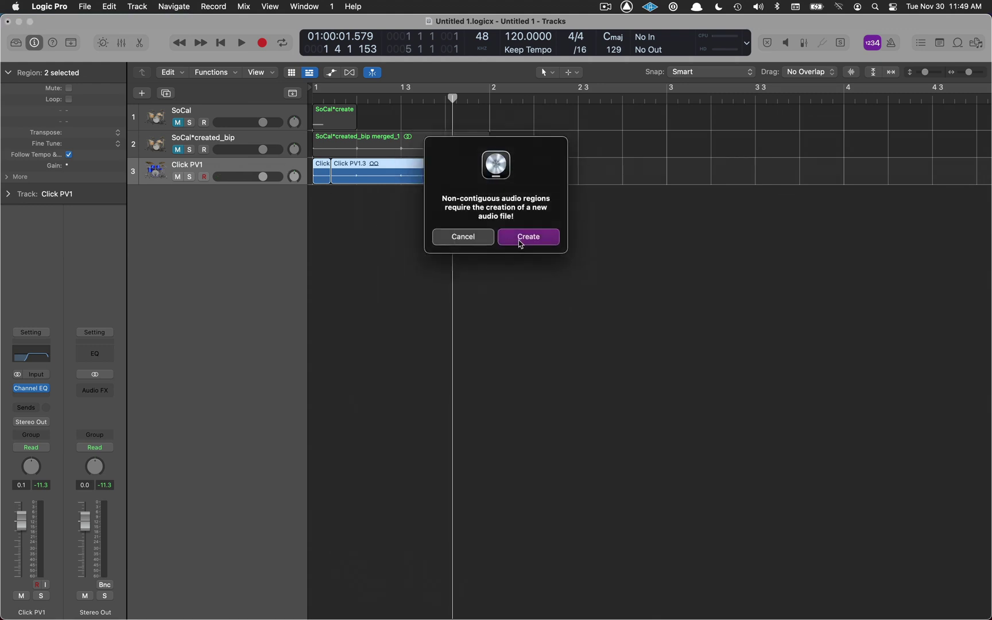
left_click(520, 241)
key("Return")
key("space")
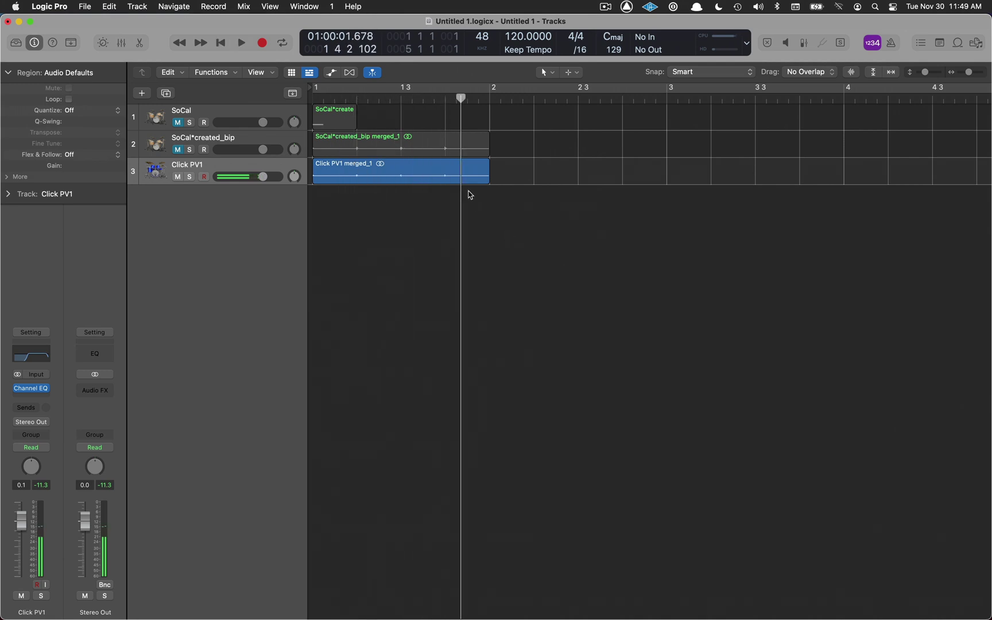
Loop Click PV1 merged_1 out past bar 4 and play it back from the start.
left_click_drag(491, 172, 981, 173)
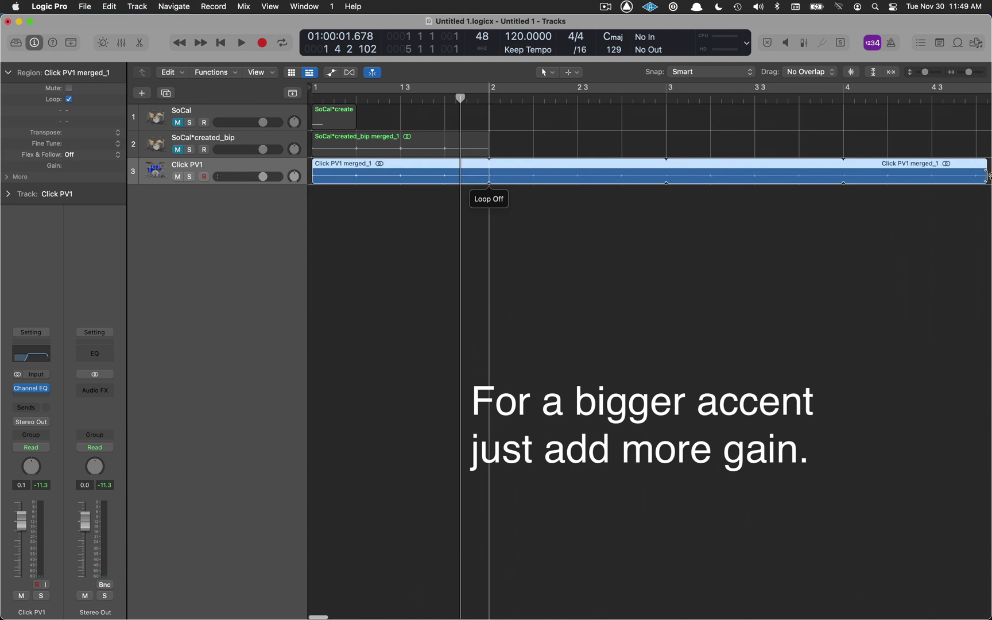
key("Return")
key("space")
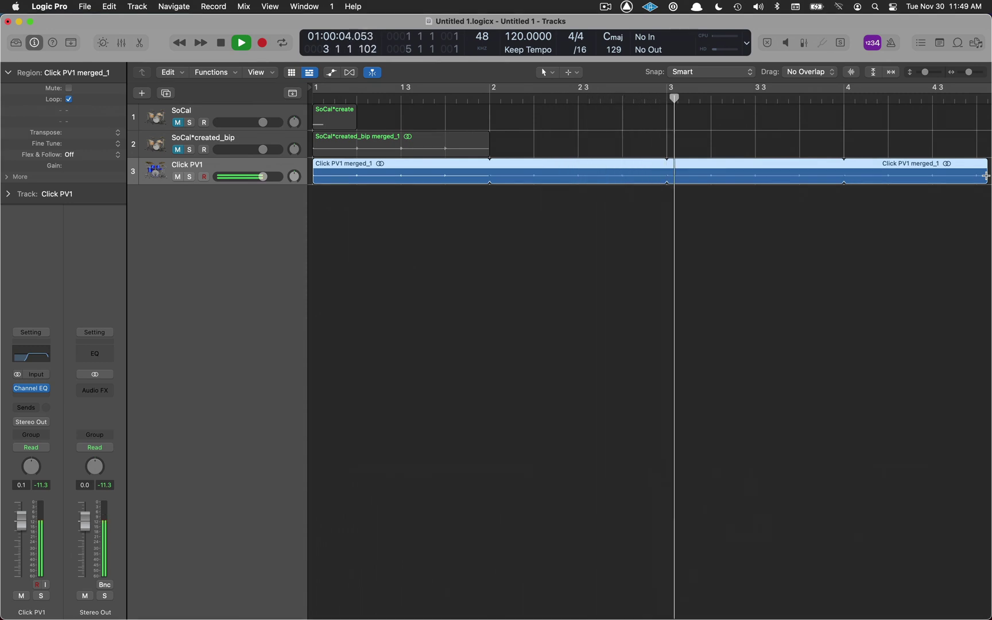
key("space")
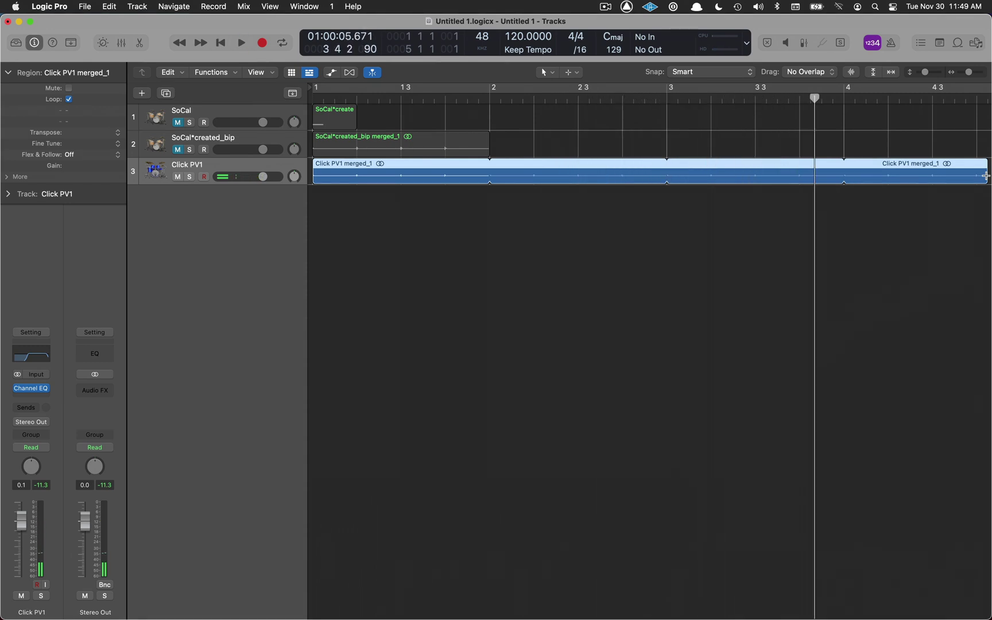